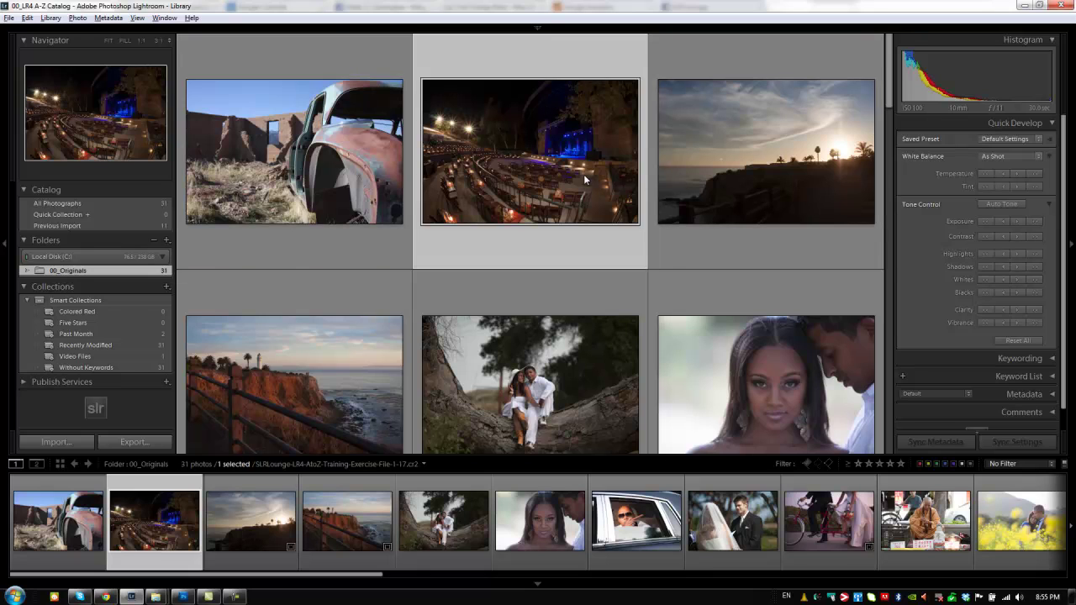
# - Scroll the Library grid down until the egret thumbnail appears beside the street and skyscraper shots
pyautogui.scroll(-3, 607, 187)
pyautogui.scroll(-10, 607, 192)
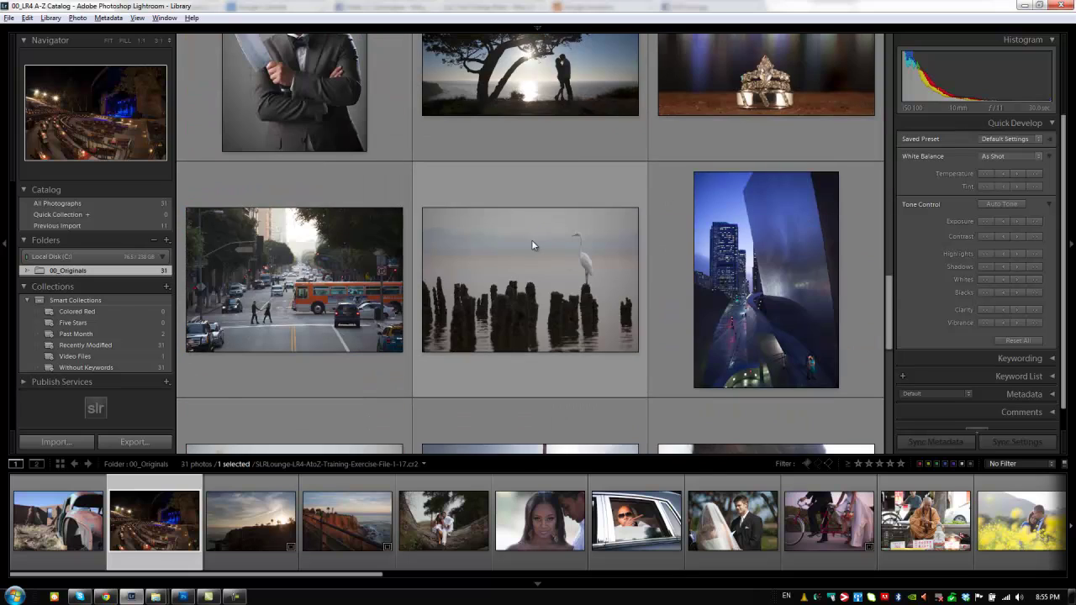
pyautogui.scroll(-2, 540, 316)
pyautogui.scroll(2, 540, 322)
# - Open the egret photo full-screen in Crop & Straighten with a Rule of Thirds overlay
pyautogui.doubleClick(512, 252)
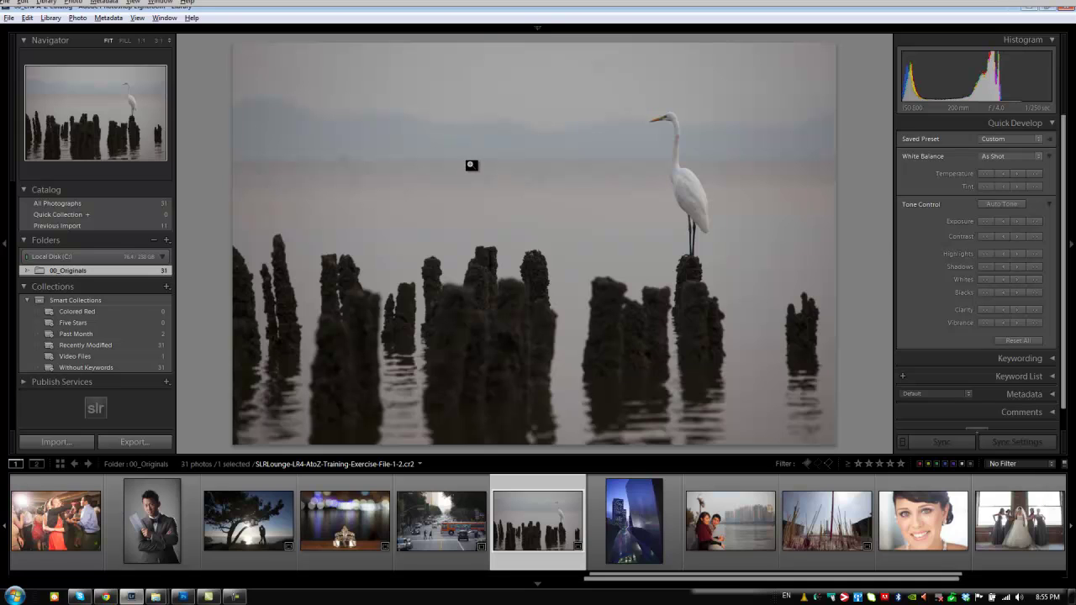
pyautogui.press('f')
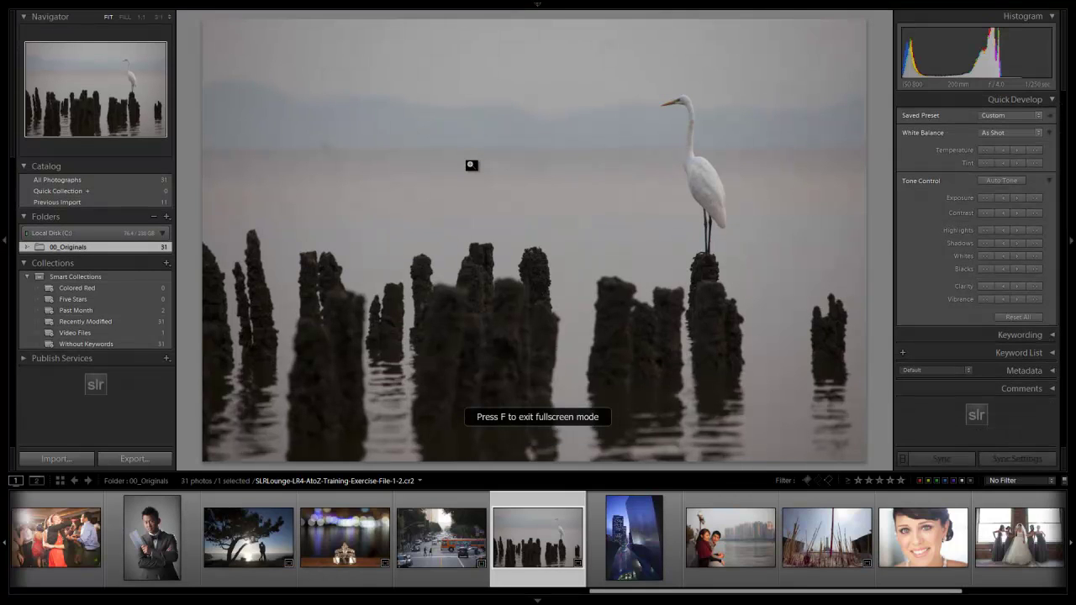
pyautogui.press('r')
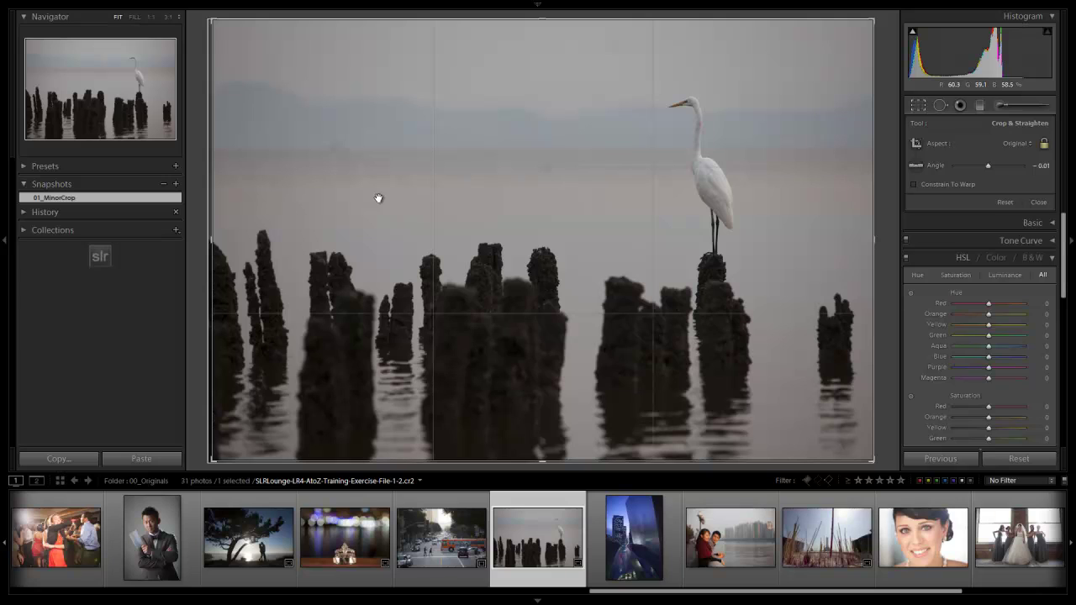
pyautogui.press('o')
pyautogui.press('o')
pyautogui.press('o')
pyautogui.press('o')
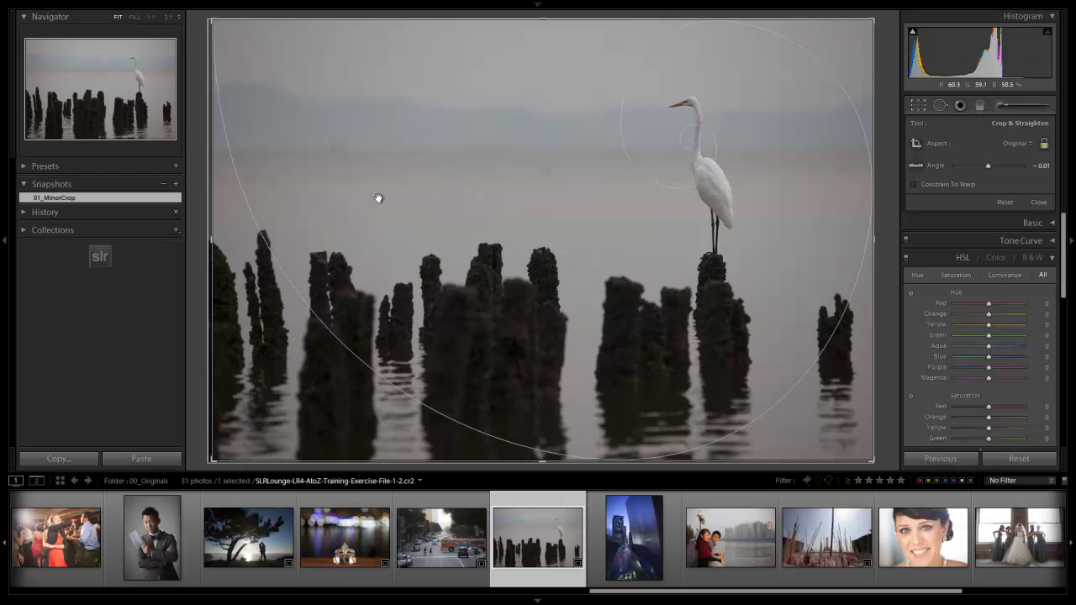
pyautogui.press('o')
pyautogui.press('o')
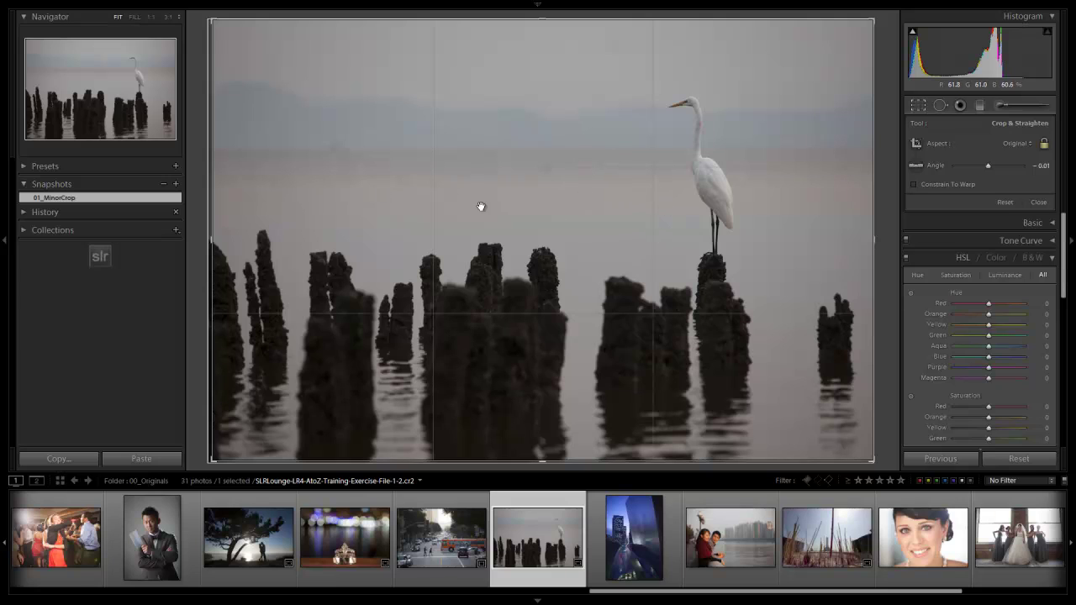
# - Shrink the crop inward from the left and top-left corner, and unlock the aspect ratio
pyautogui.press('shift')
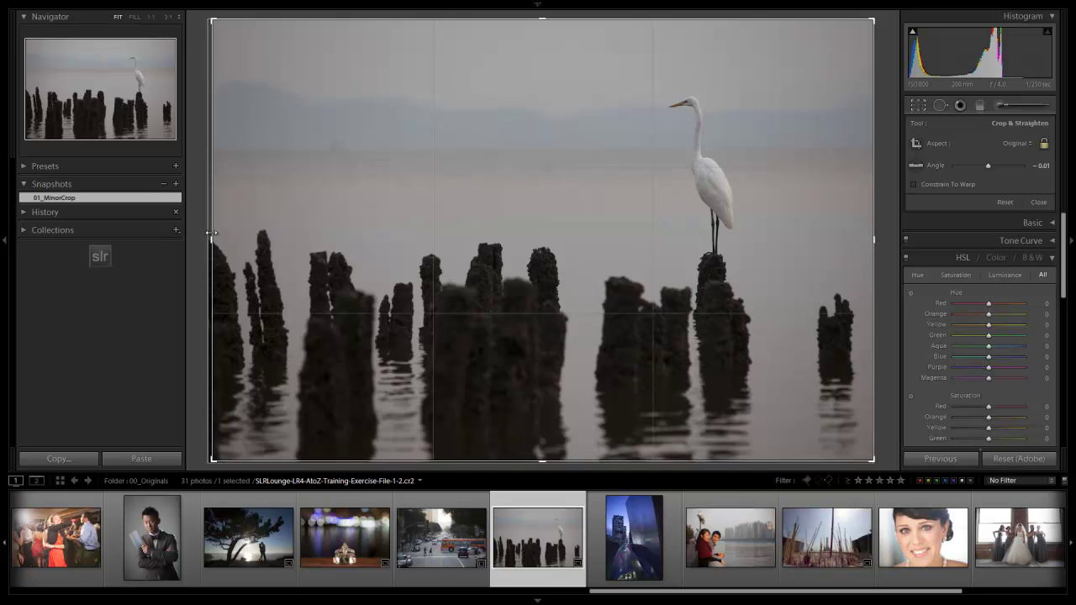
pyautogui.moveTo(211, 233); pyautogui.dragTo(272, 231)
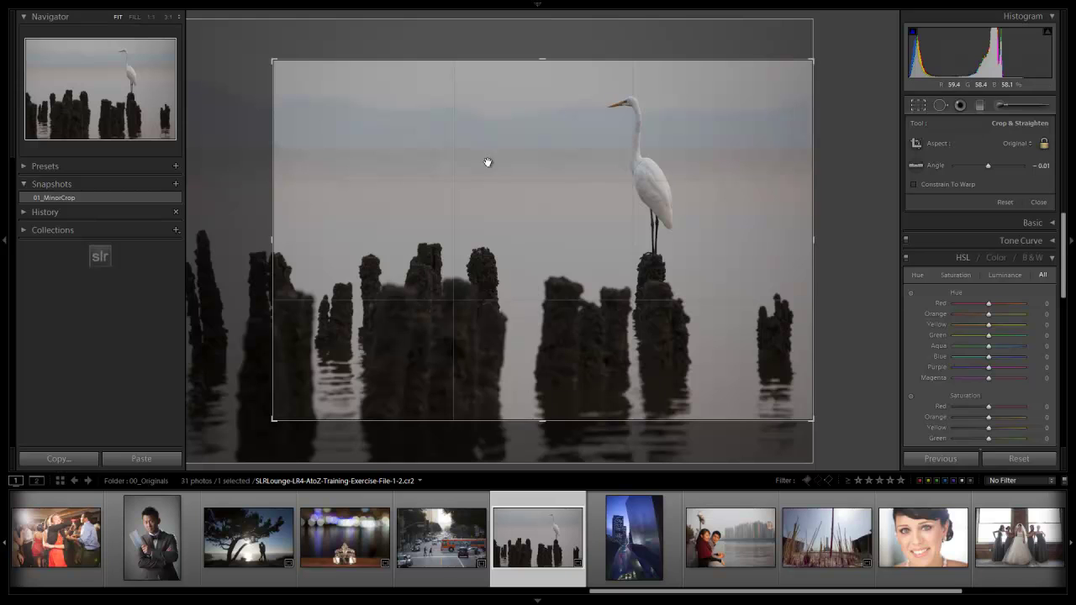
pyautogui.moveTo(281, 67); pyautogui.dragTo(269, 25)
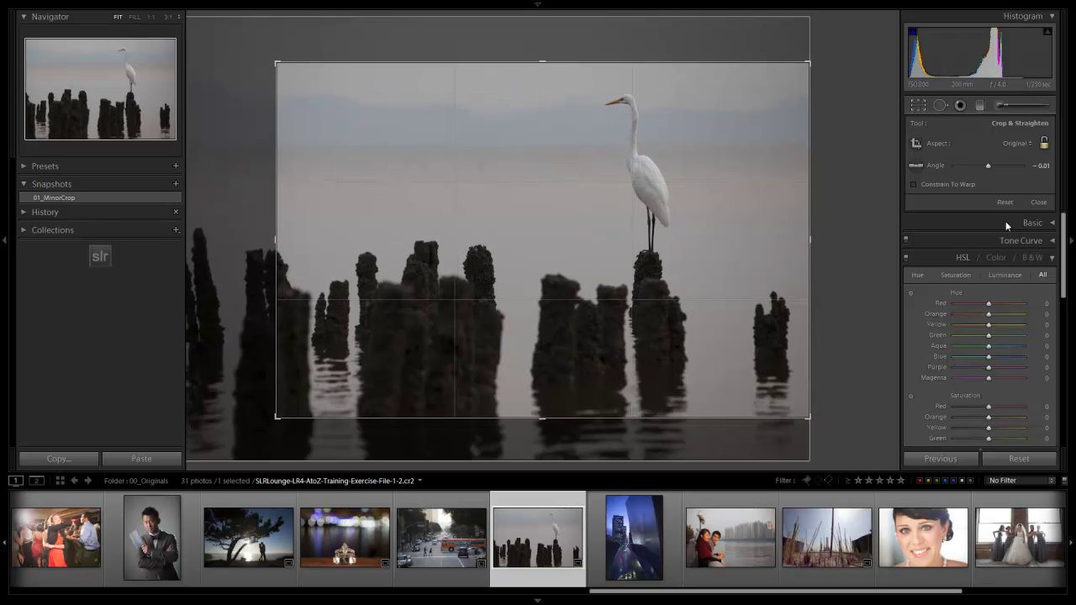
pyautogui.click(1045, 143)
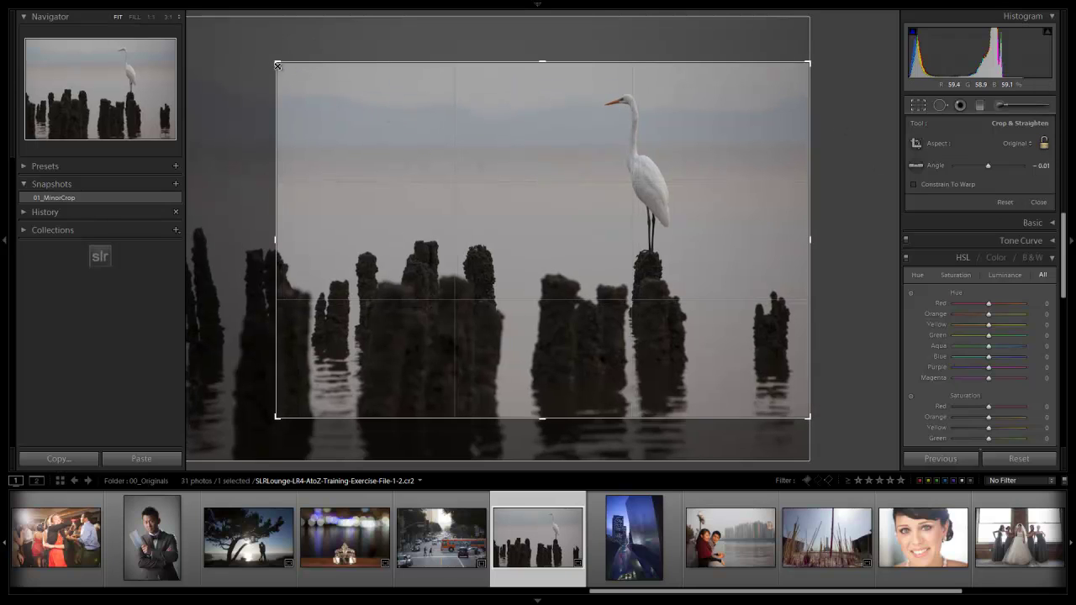
pyautogui.moveTo(278, 64)
pyautogui.mouseDown()
pyautogui.moveTo(298, 69)
pyautogui.moveTo(281, 53)
pyautogui.moveTo(317, 79)
pyautogui.moveTo(269, 58)
pyautogui.moveTo(290, 68)
pyautogui.mouseUp()
# - Undo the last crop tweaks and move the photo down so the pilings line the bottom
pyautogui.hotkey('ctrl', 'z')
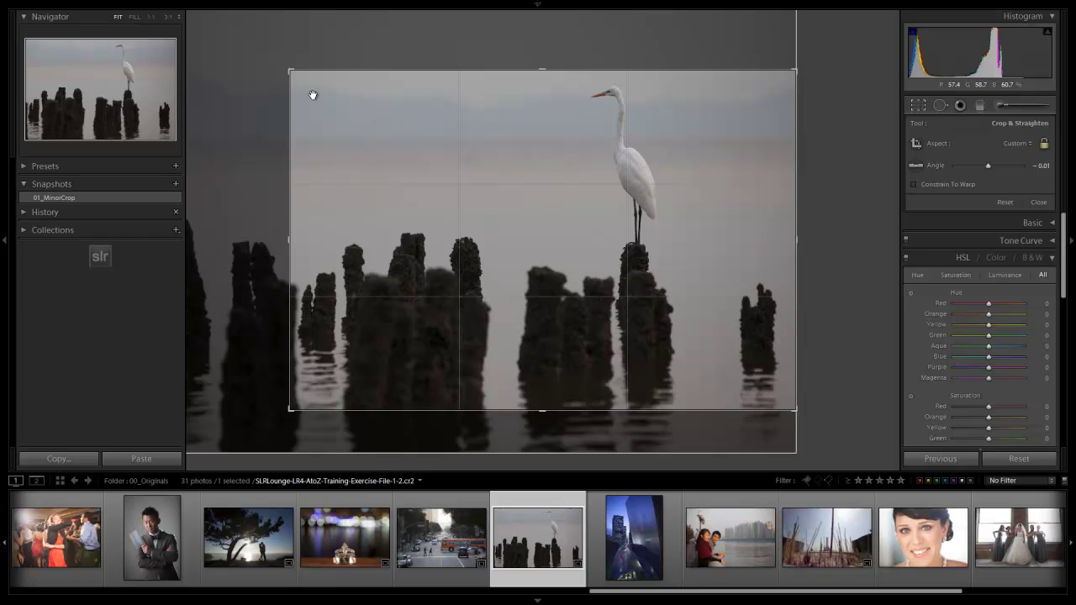
pyautogui.hotkey('ctrl', 'z')
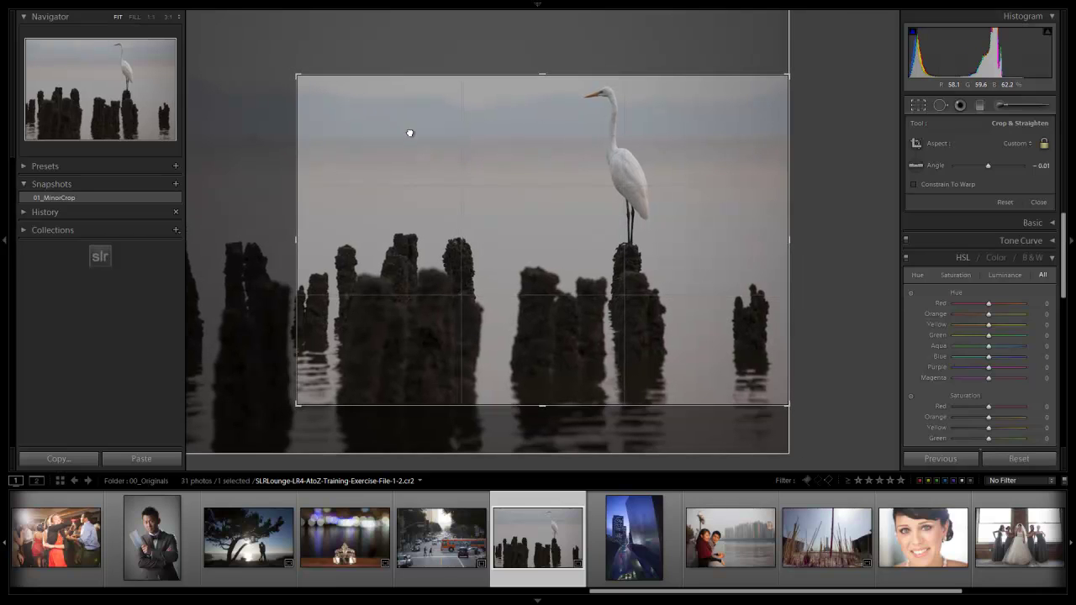
pyautogui.moveTo(410, 135); pyautogui.dragTo(403, 163)
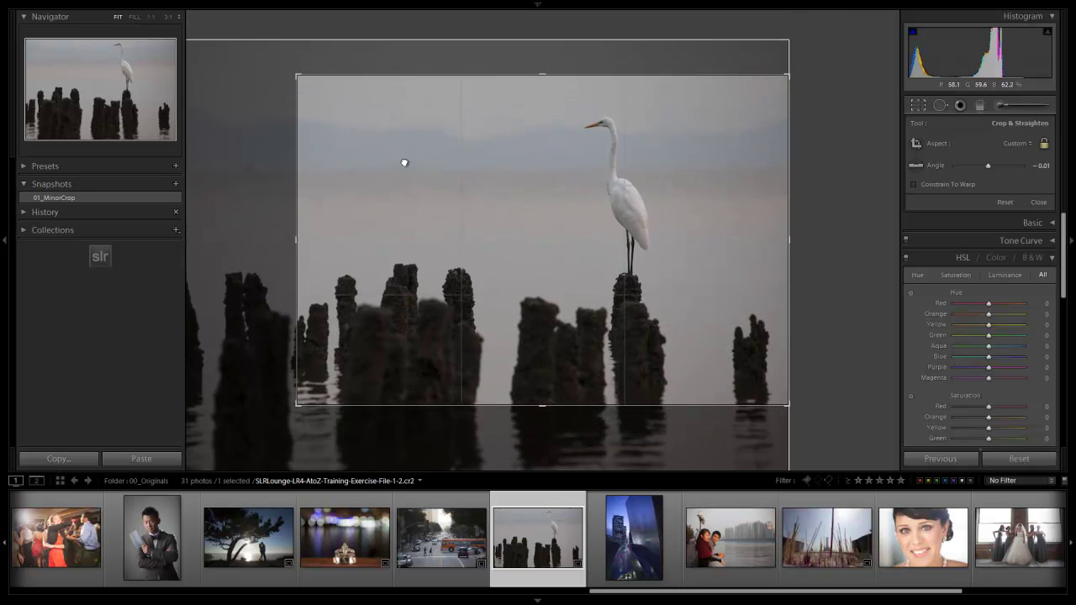
pyautogui.moveTo(502, 173)
pyautogui.mouseDown()
pyautogui.moveTo(504, 233)
pyautogui.moveTo(496, 191)
pyautogui.mouseUp()
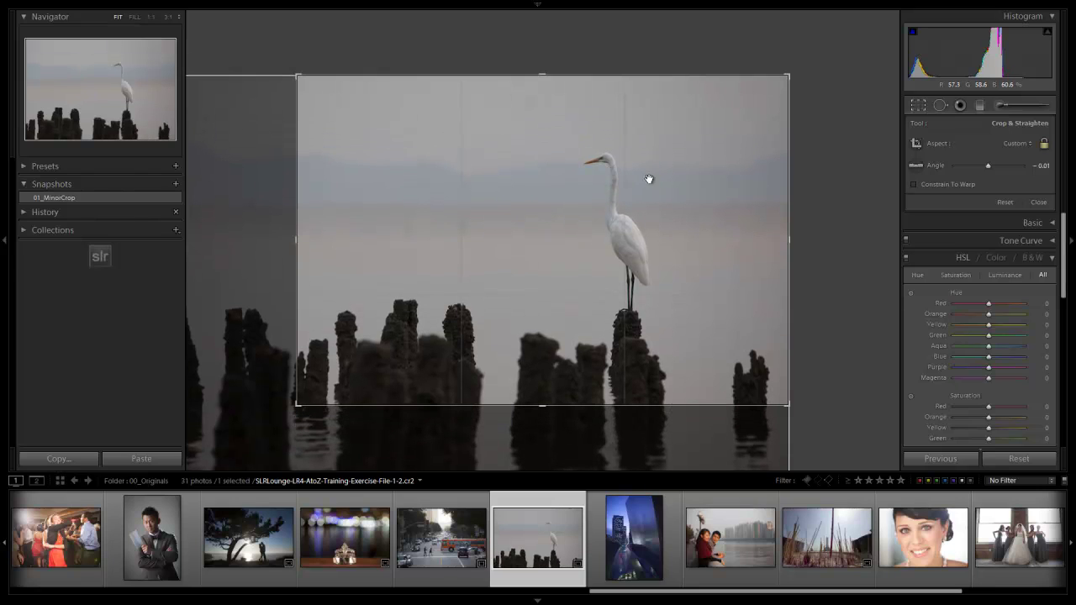
# - Reopen the crop, move the photo up inside the frame, and apply it
pyautogui.press('r')
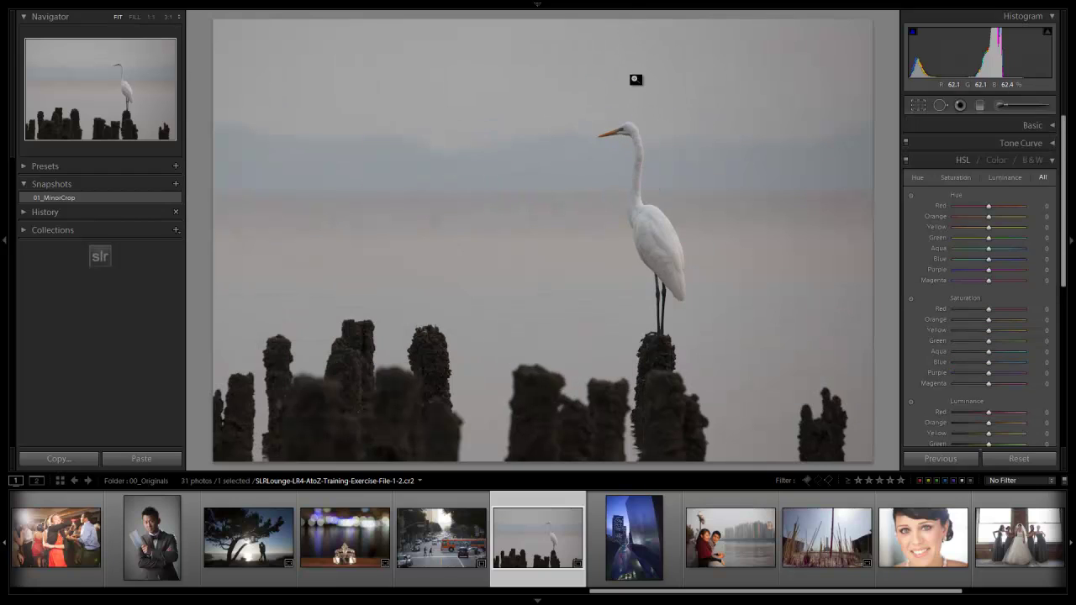
pyautogui.press('r')
pyautogui.moveTo(627, 292); pyautogui.dragTo(627, 106)
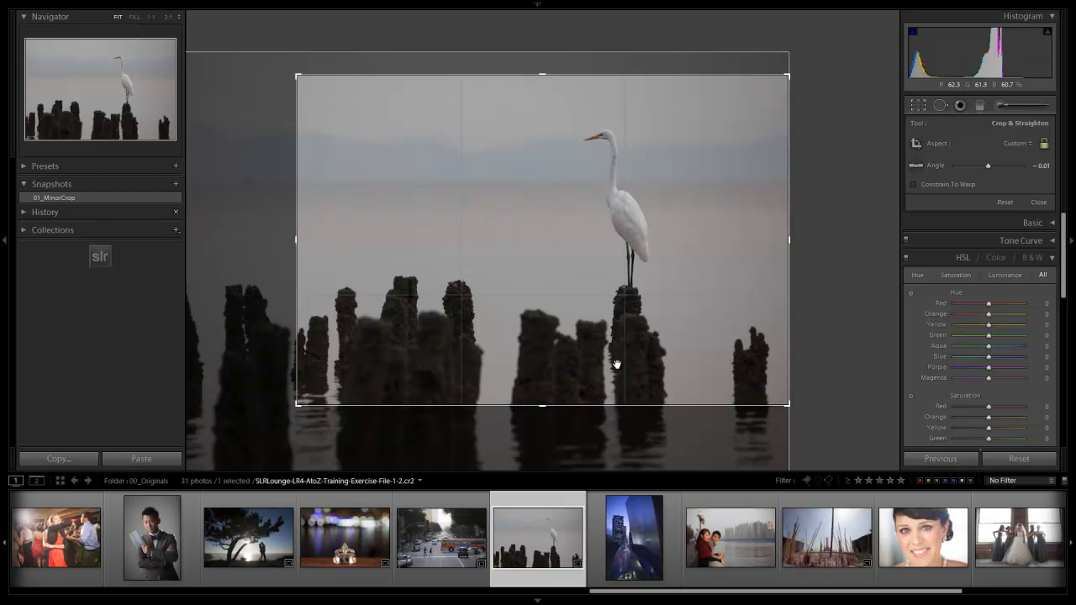
pyautogui.press('Return')
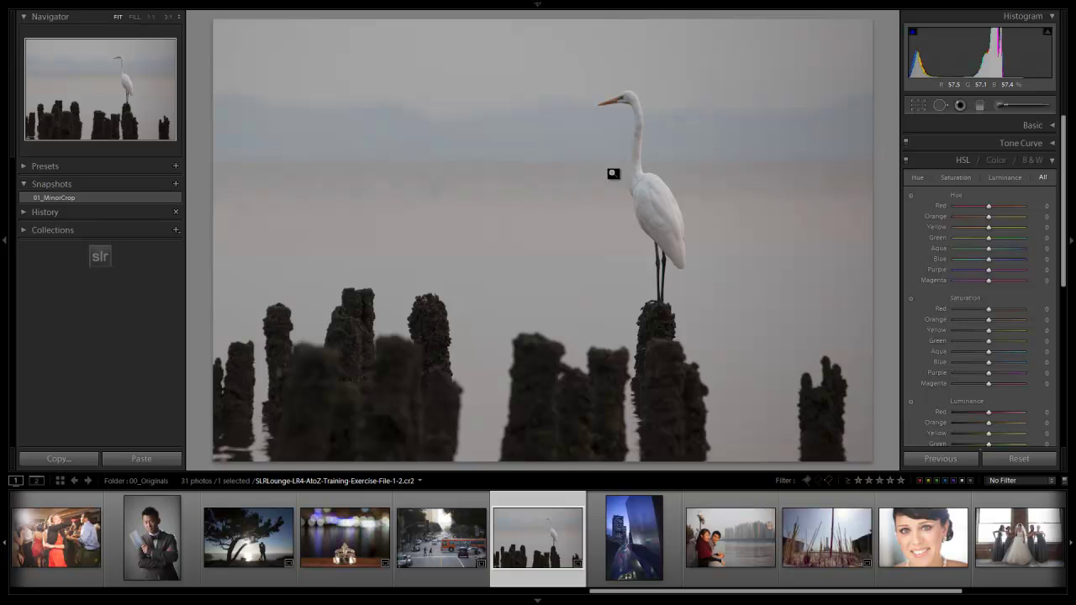
# - Nudge the photo slightly within the crop to fine-tune the framing and apply it
pyautogui.press('r')
pyautogui.moveTo(651, 271); pyautogui.dragTo(646, 254)
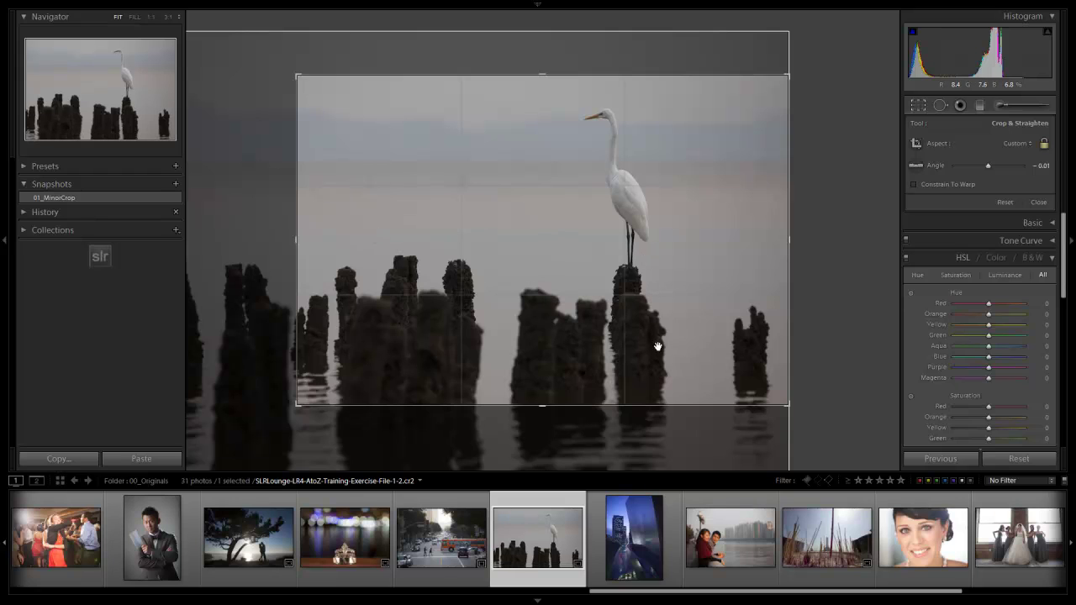
pyautogui.moveTo(639, 288); pyautogui.dragTo(641, 311)
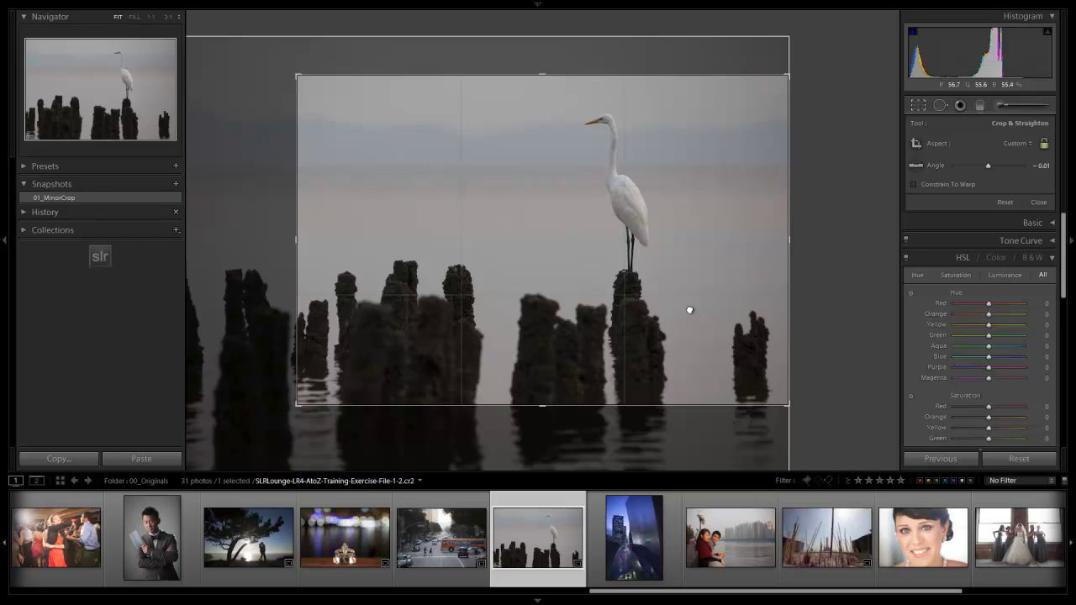
pyautogui.press('Return')
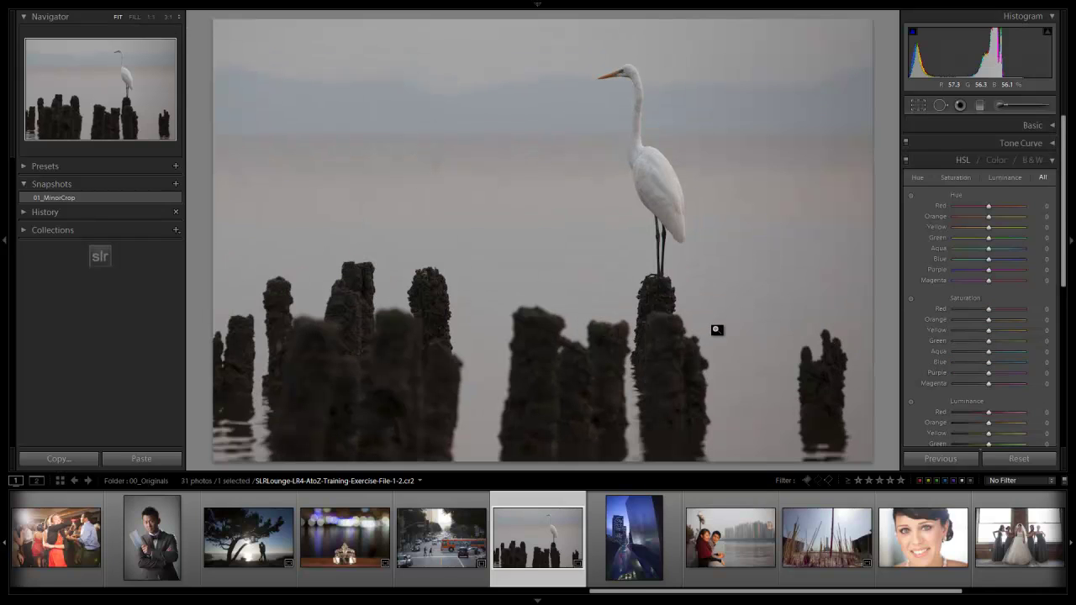
pyautogui.press('r')
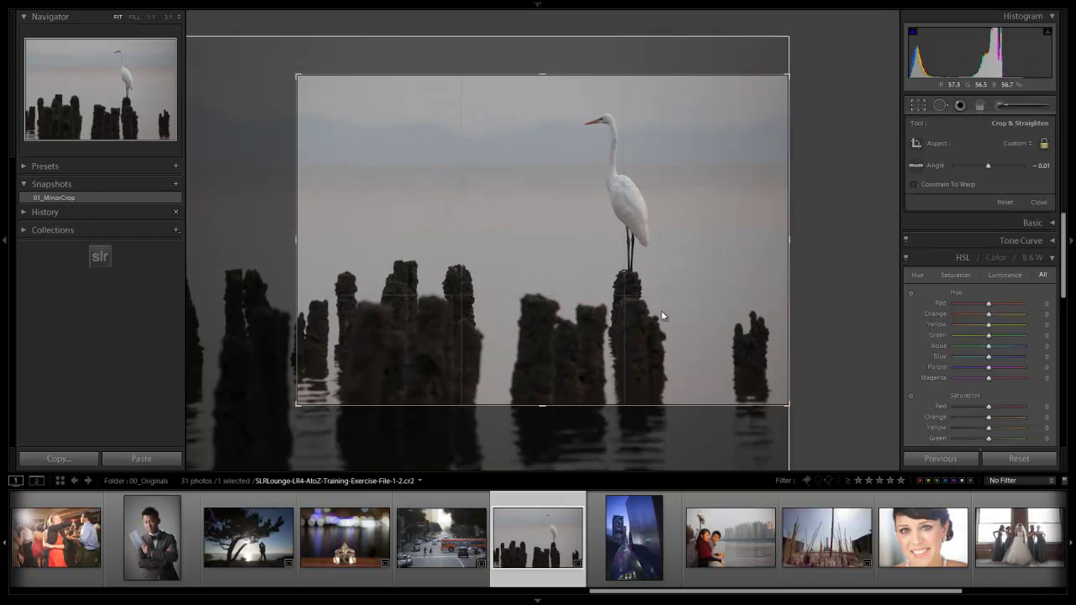
pyautogui.press('r')
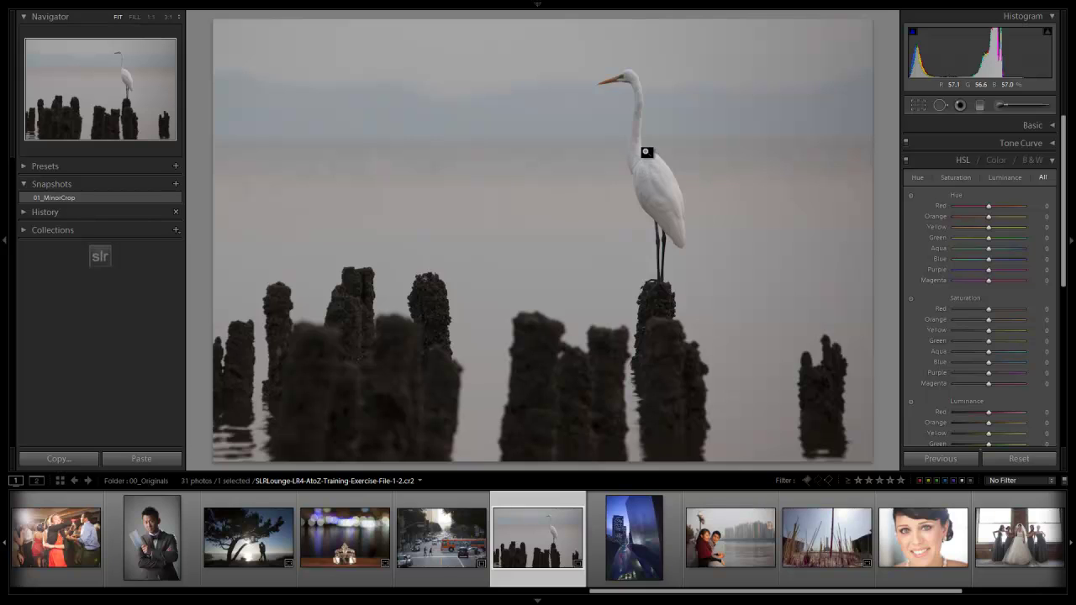
pyautogui.press('i')
pyautogui.click(1051, 161)
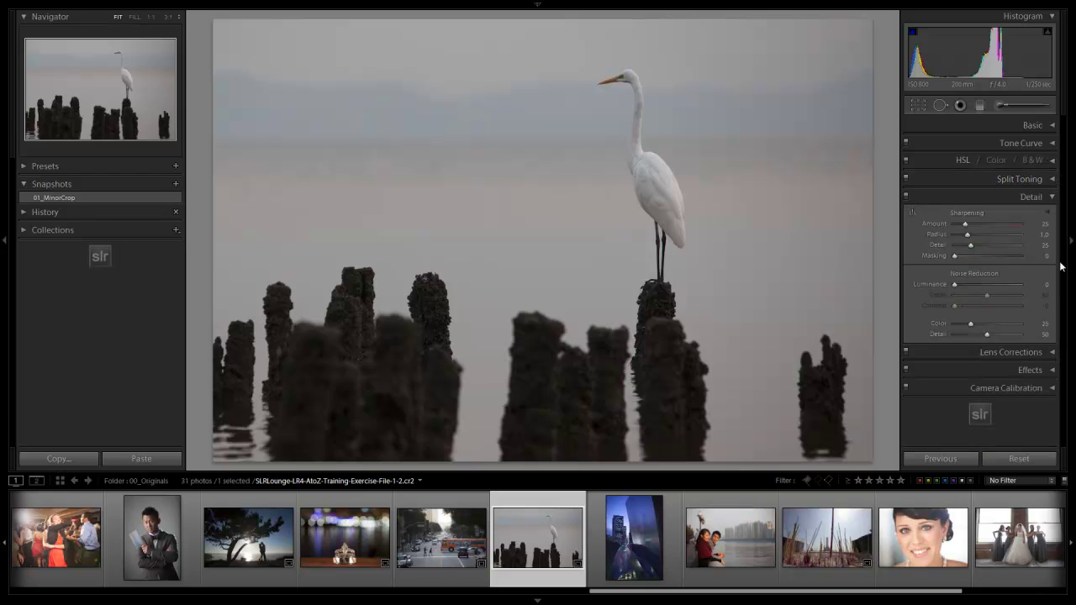
pyautogui.click(1051, 197)
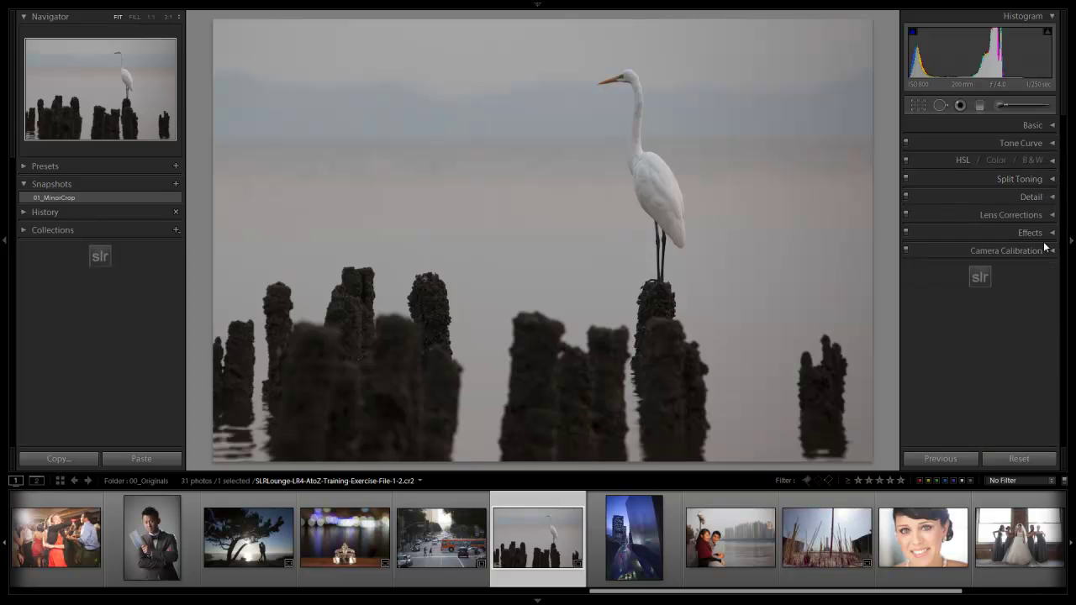
pyautogui.rightClick(927, 141)
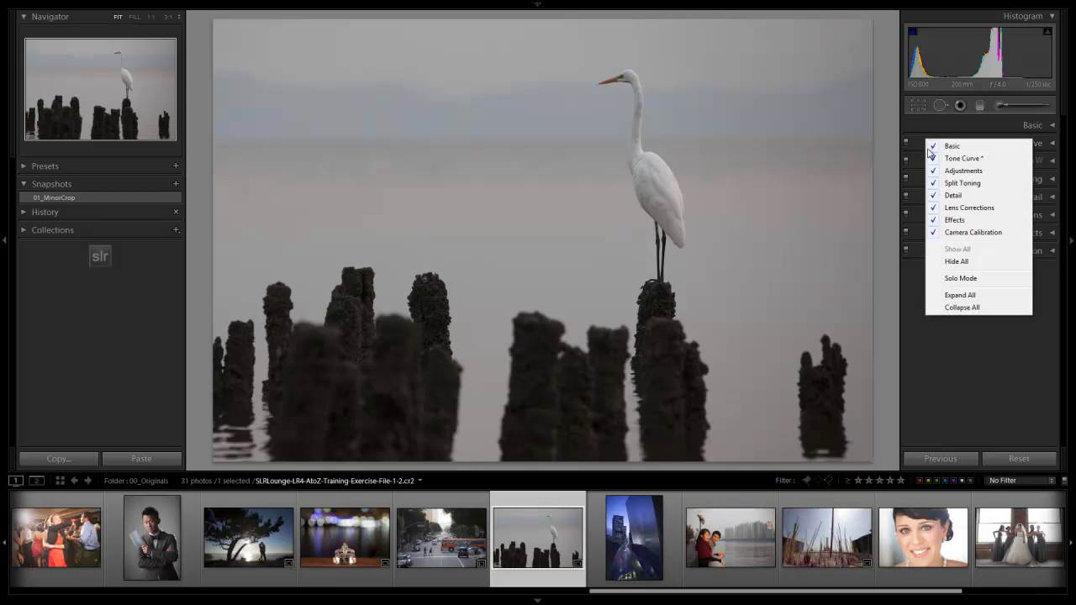
pyautogui.click(963, 278)
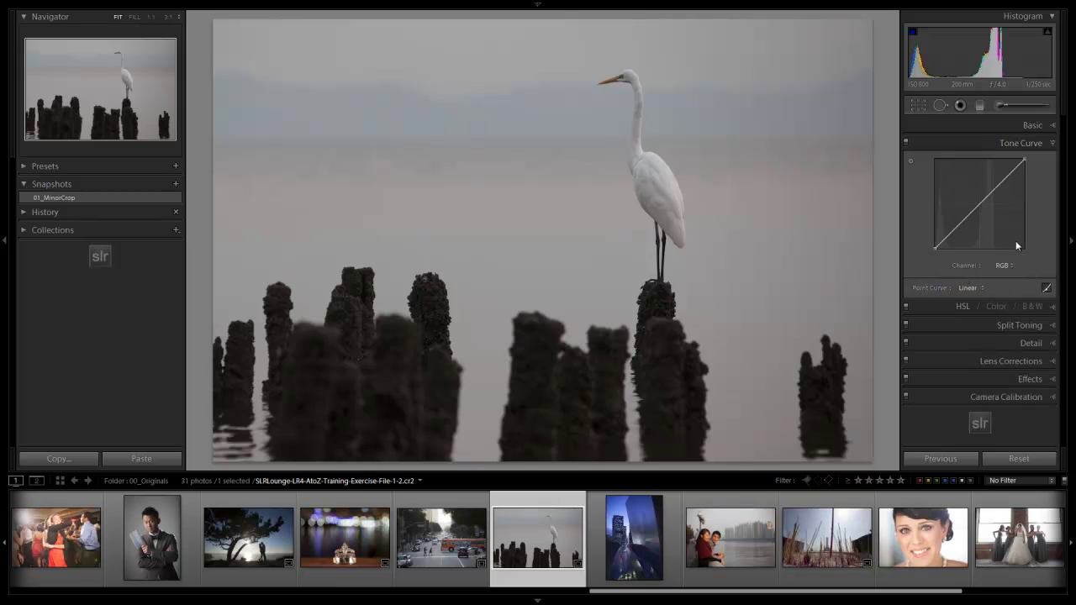
pyautogui.click(1051, 345)
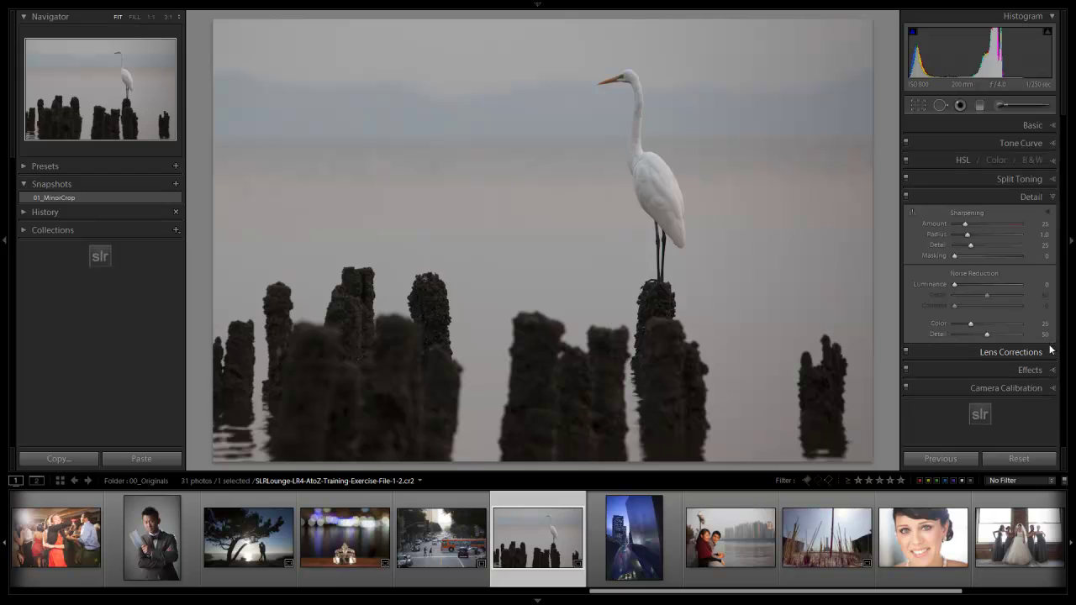
pyautogui.click(651, 104)
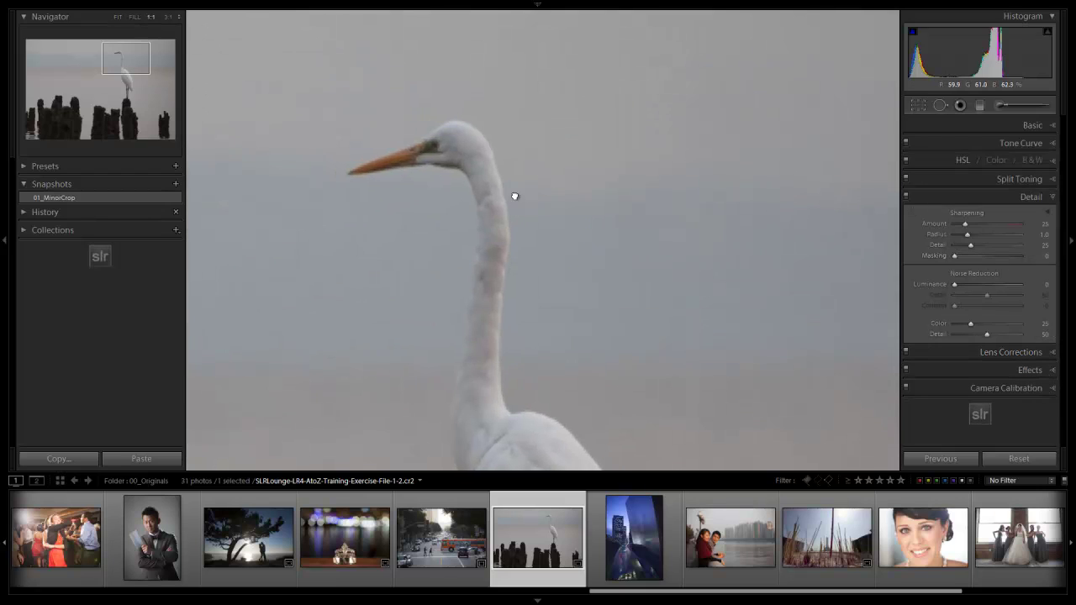
pyautogui.moveTo(533, 190); pyautogui.dragTo(685, 147)
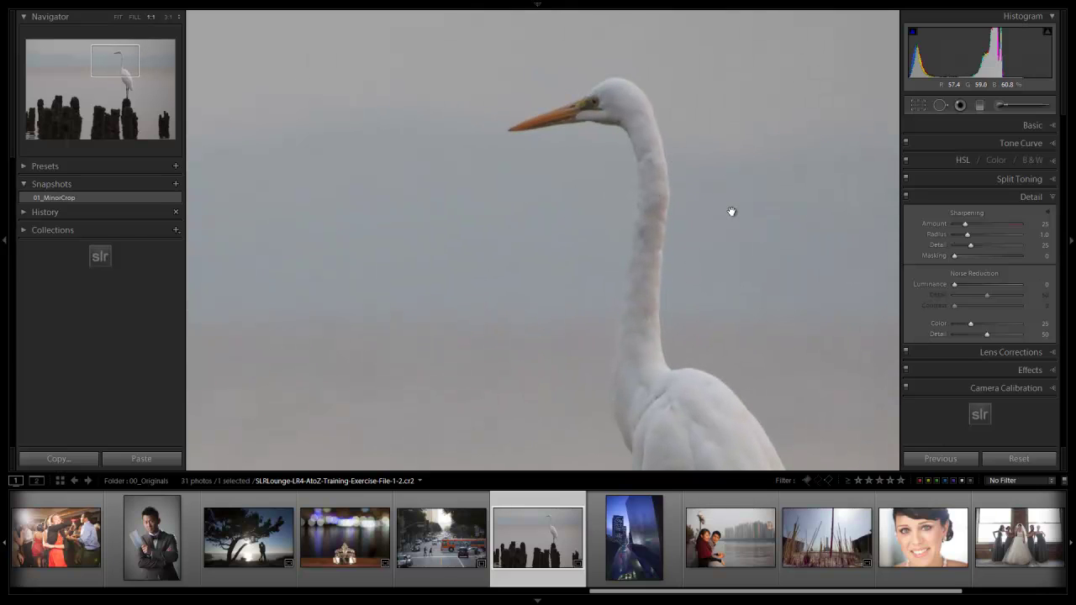
pyautogui.moveTo(733, 280); pyautogui.dragTo(711, 257)
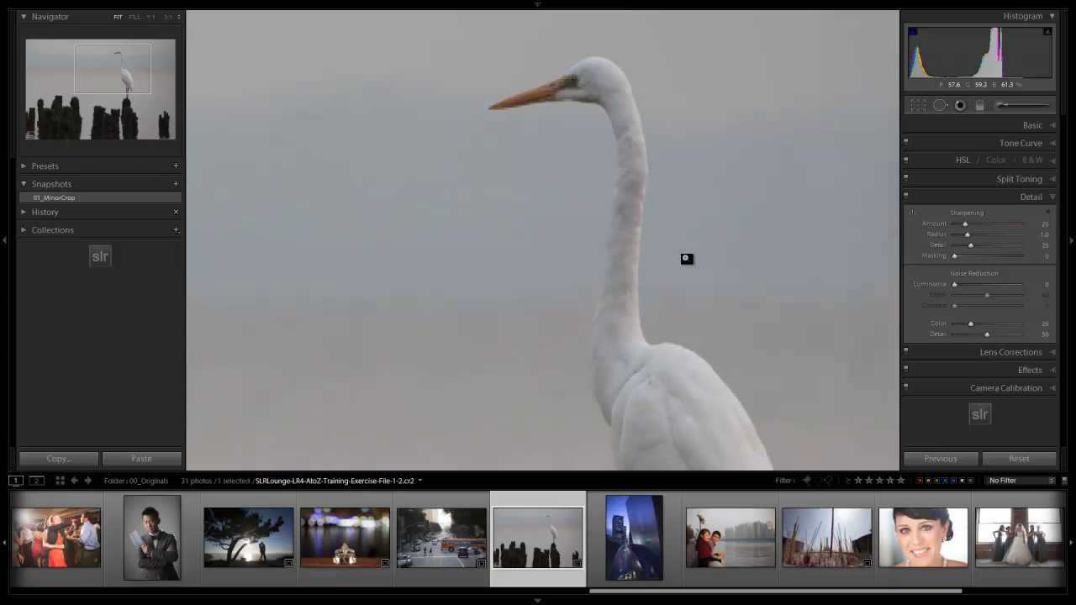
pyautogui.click(684, 259)
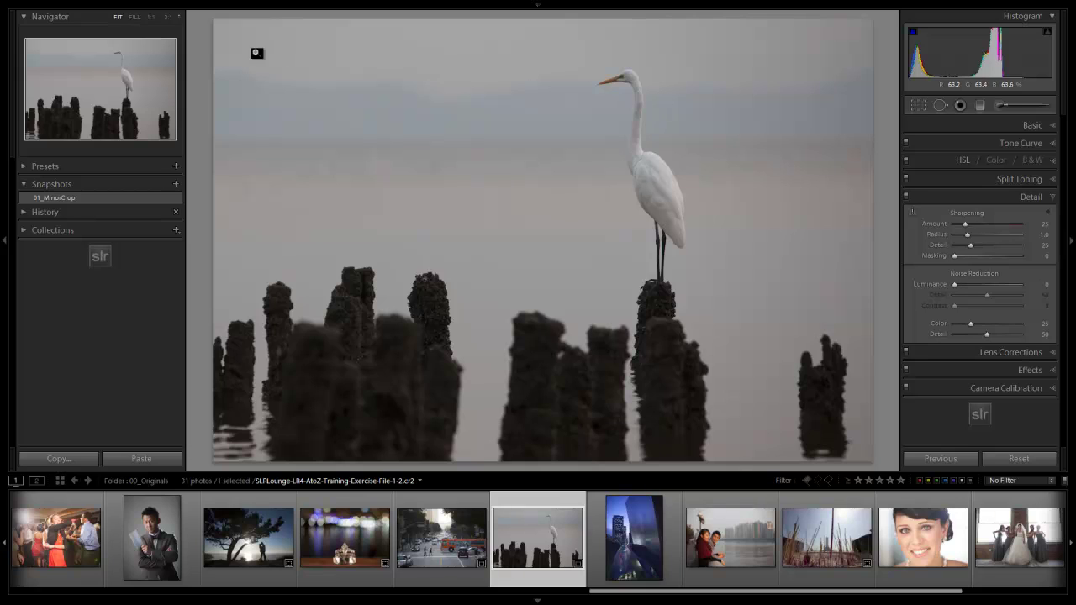
pyautogui.click(153, 17)
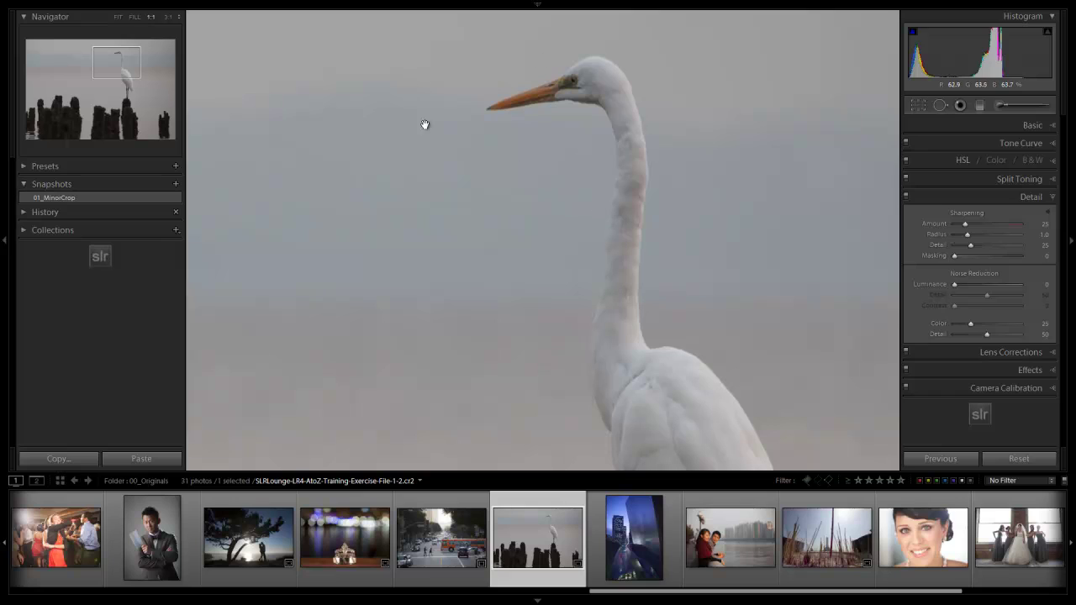
# - In Detail > Sharpening, set Amount 85, Radius 1.5 and Detail 30, leaving Masking at 0
pyautogui.press('shift')
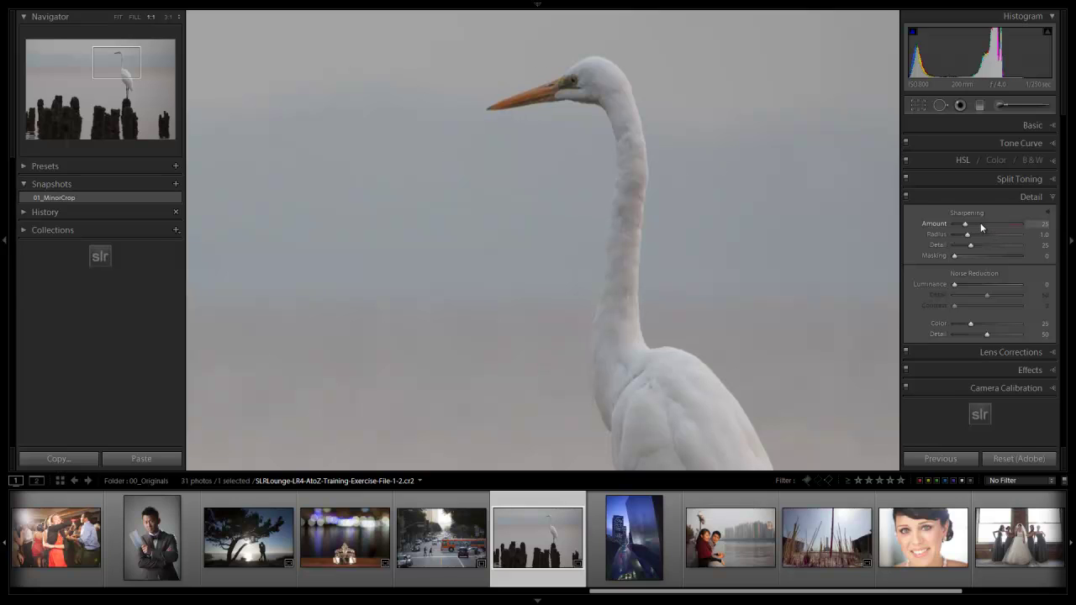
pyautogui.click(981, 226)
pyautogui.hotkey('shift', 'Up')
pyautogui.hotkey('shift', 'Up')
pyautogui.hotkey('shift', 'Up')
pyautogui.hotkey('shift', 'Up')
pyautogui.click(979, 235)
pyautogui.press('shift')
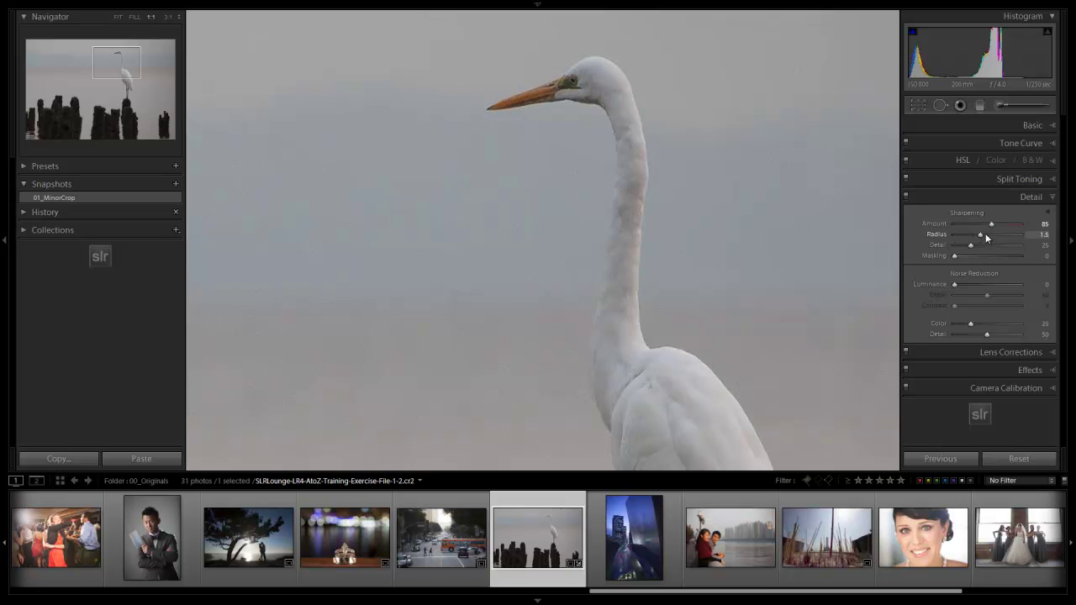
pyautogui.press('Up')
pyautogui.press('Up')
pyautogui.press('Up')
pyautogui.press('Up')
pyautogui.press('Up')
pyautogui.moveTo(764, 214); pyautogui.dragTo(671, 219)
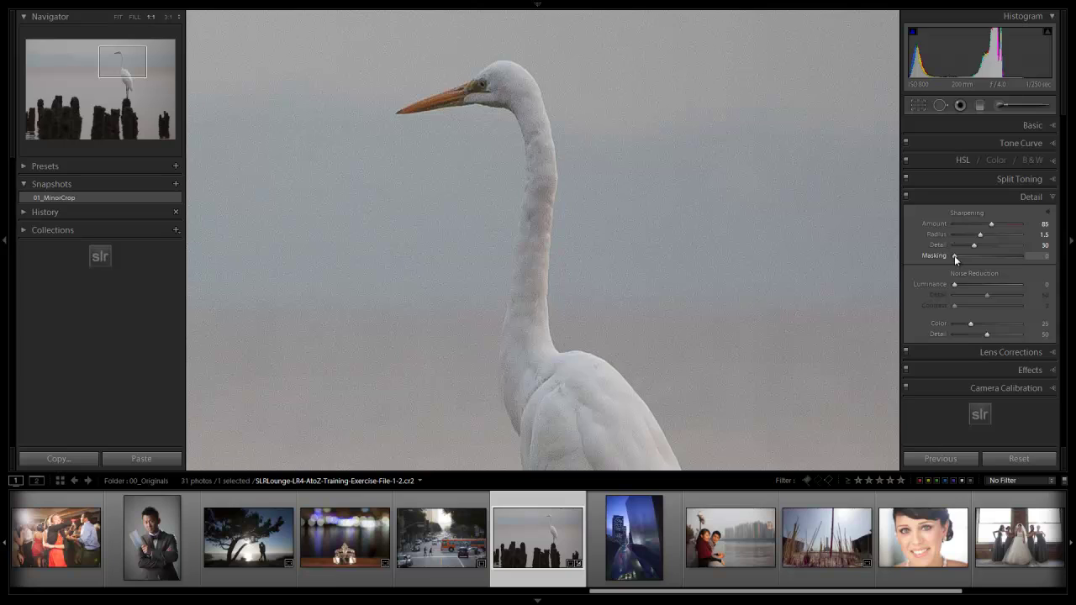
pyautogui.press('alt')
pyautogui.moveTo(953, 256); pyautogui.dragTo(972, 257)
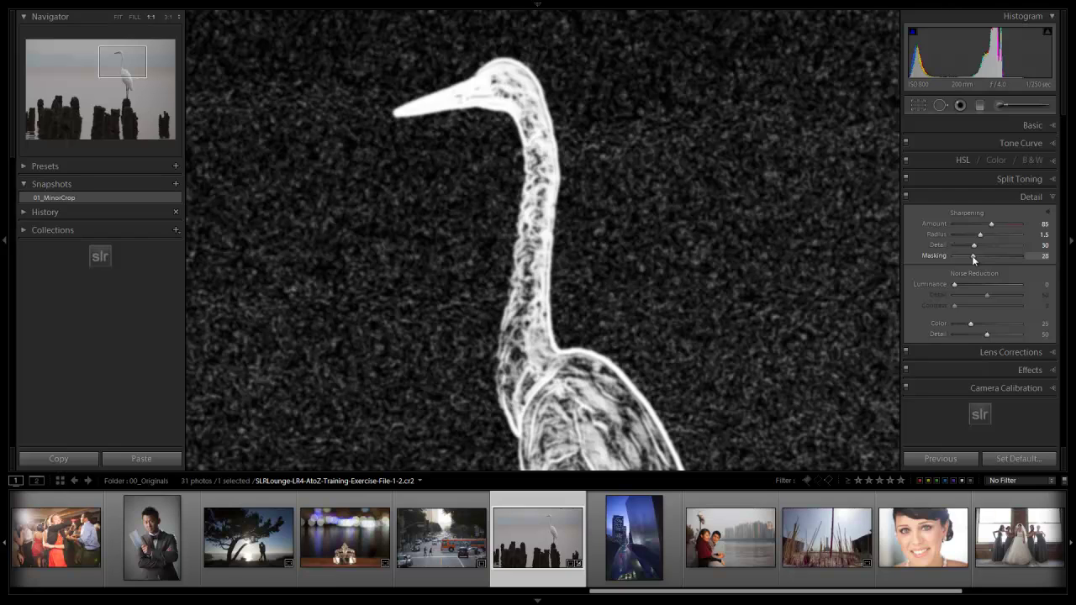
pyautogui.moveTo(973, 259); pyautogui.dragTo(900, 257)
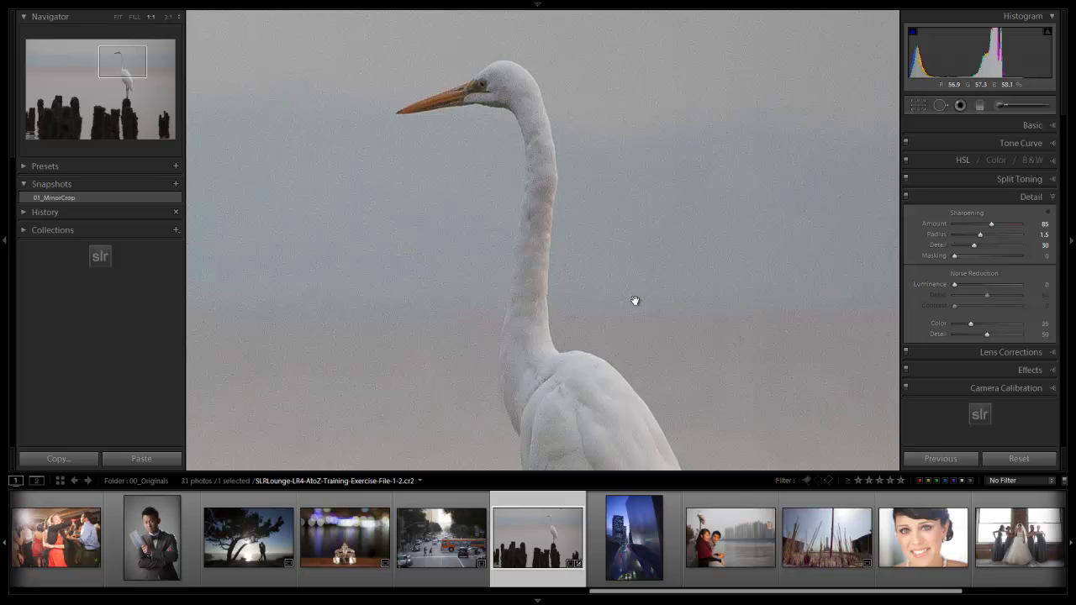
# - Zoom in on the egret's head and neck and set Luminance noise reduction to 25
pyautogui.moveTo(586, 270); pyautogui.dragTo(708, 277)
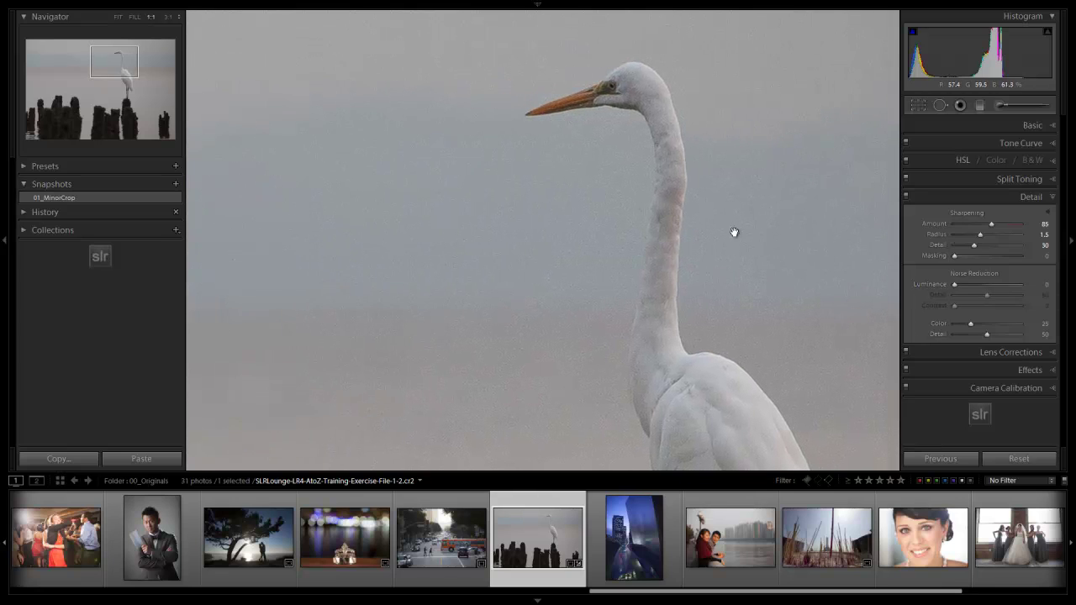
pyautogui.click(648, 221)
pyautogui.click(632, 103)
pyautogui.moveTo(543, 174); pyautogui.dragTo(673, 135)
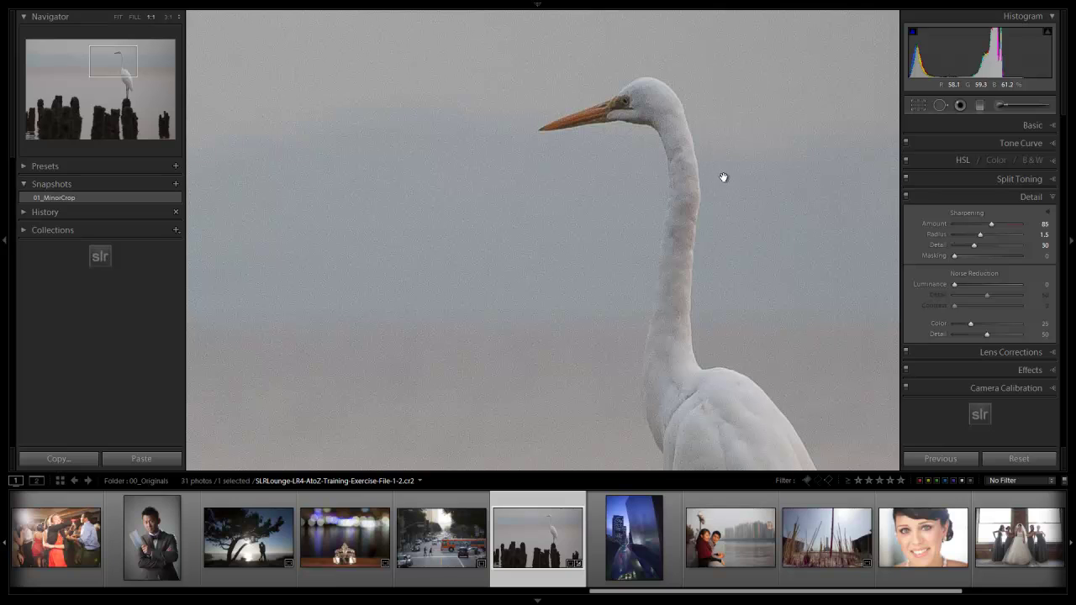
pyautogui.moveTo(742, 178); pyautogui.dragTo(723, 174)
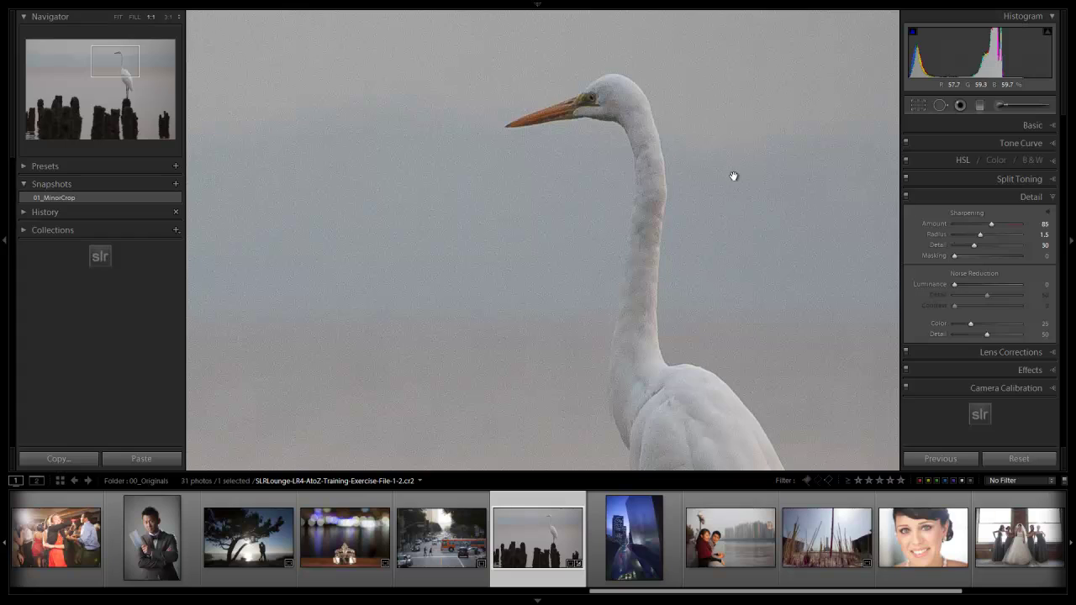
pyautogui.moveTo(955, 285); pyautogui.dragTo(976, 288)
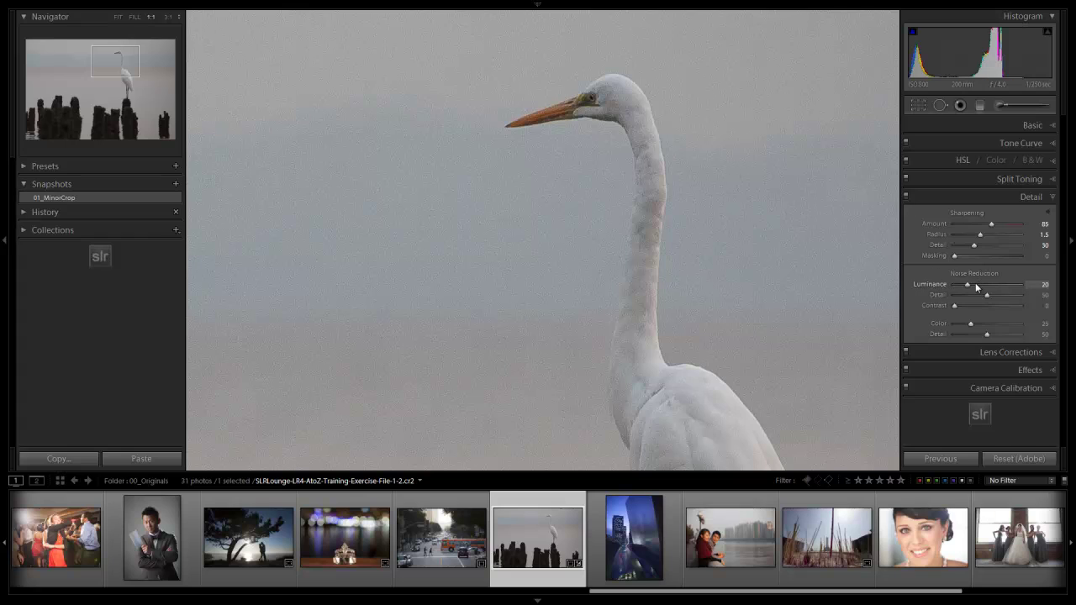
pyautogui.hotkey('shift', 'Up')
# - Try a higher Luminance noise reduction on the egret's body, then settle it back at 25
pyautogui.moveTo(663, 170); pyautogui.dragTo(700, 141)
pyautogui.moveTo(703, 191); pyautogui.dragTo(787, 306)
pyautogui.moveTo(975, 284); pyautogui.dragTo(996, 288)
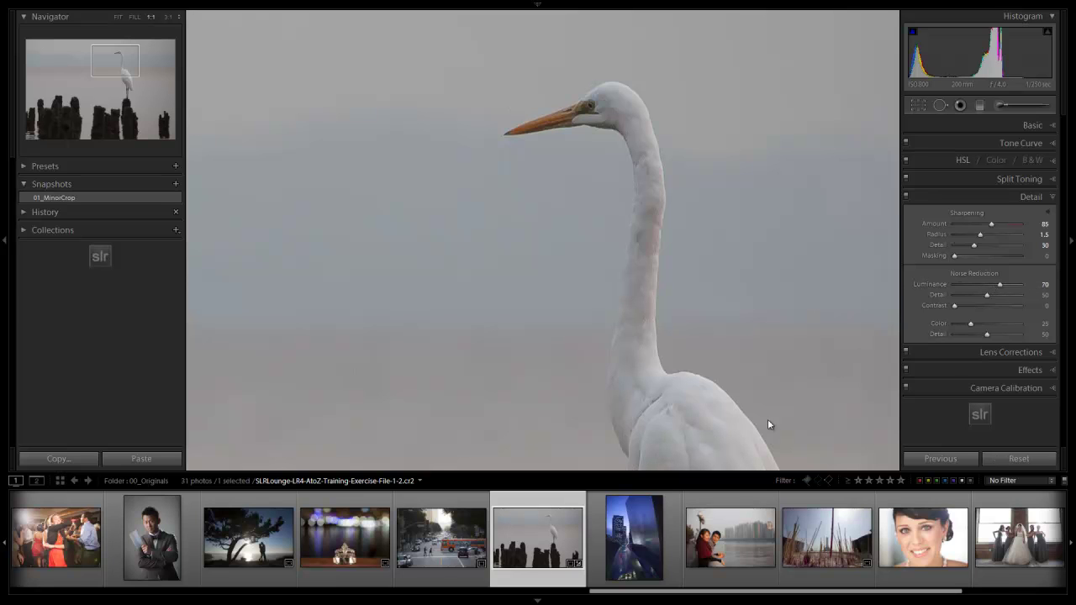
pyautogui.moveTo(760, 417); pyautogui.dragTo(682, 159)
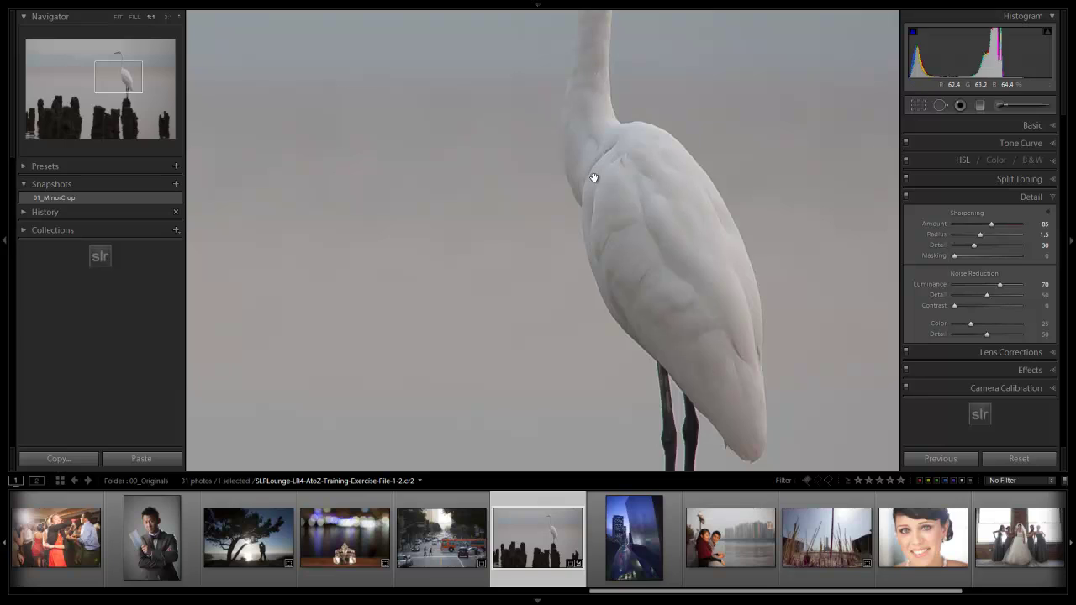
pyautogui.click(987, 285)
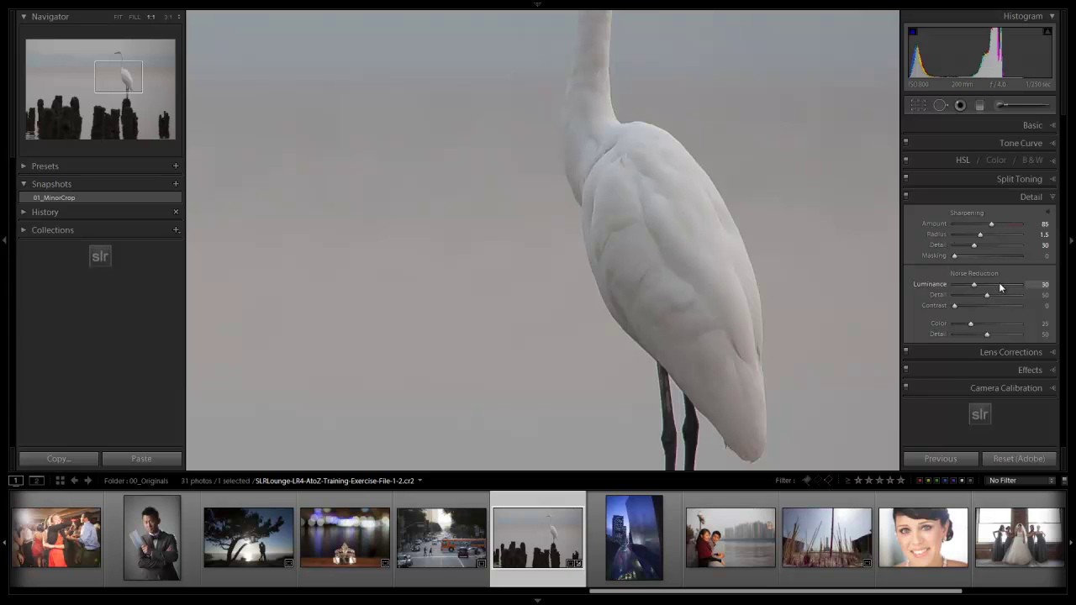
pyautogui.press('Down')
pyautogui.moveTo(598, 221); pyautogui.dragTo(745, 300)
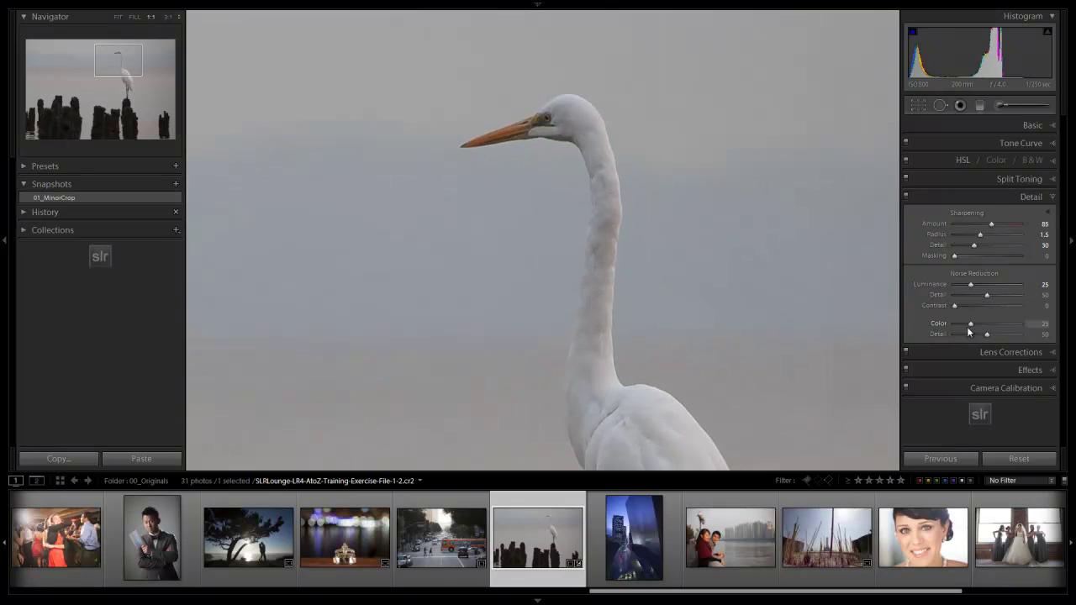
# - Turn on the Loupe info overlay showing file name, exposure and lens details on the egret close-up
pyautogui.moveTo(584, 201); pyautogui.dragTo(704, 222)
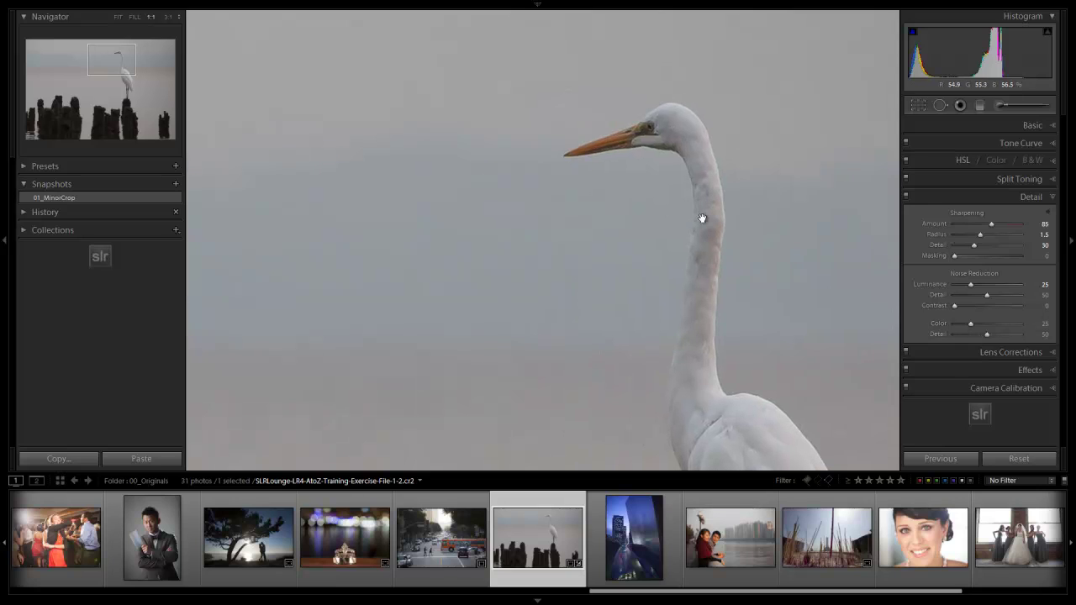
pyautogui.press('i')
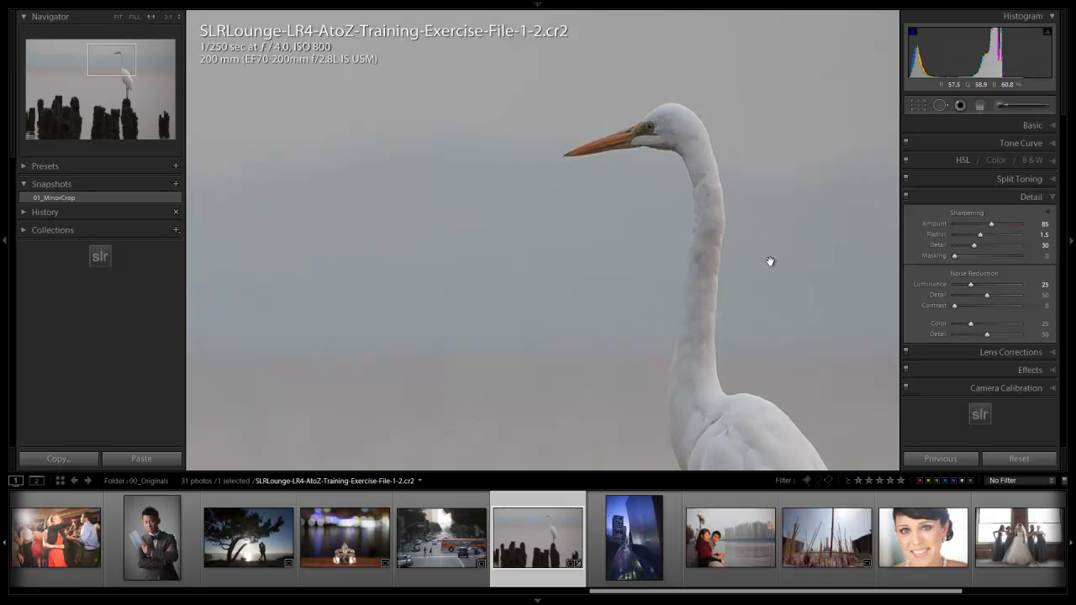
pyautogui.moveTo(692, 144); pyautogui.dragTo(655, 235)
pyautogui.moveTo(717, 286); pyautogui.dragTo(684, 202)
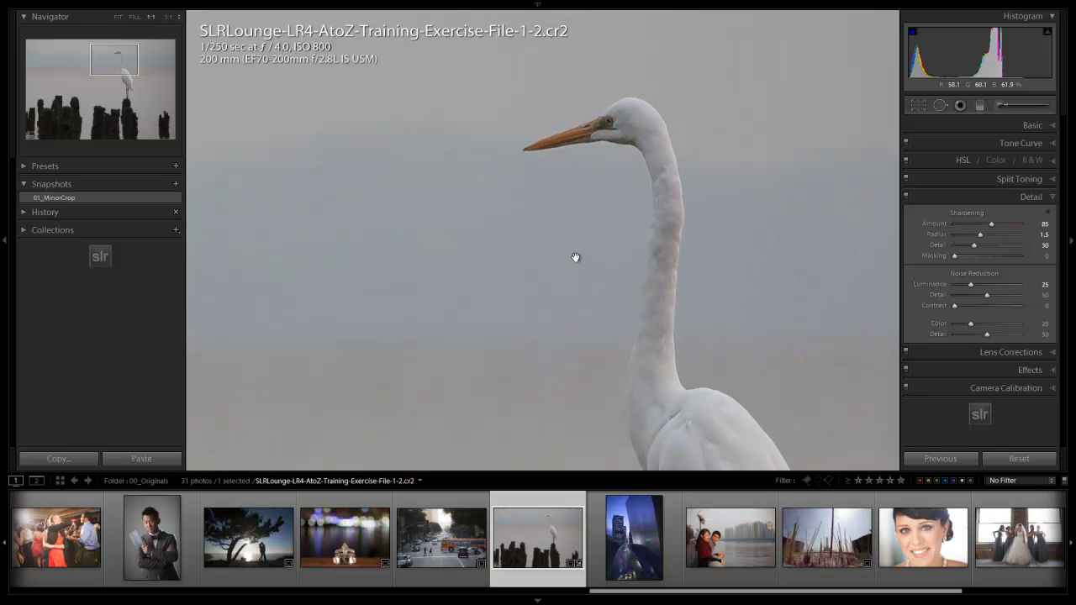
# - Zoom to 3:1 on plain sky, test a lower Luminance value and undo it back to 25
pyautogui.click(168, 16)
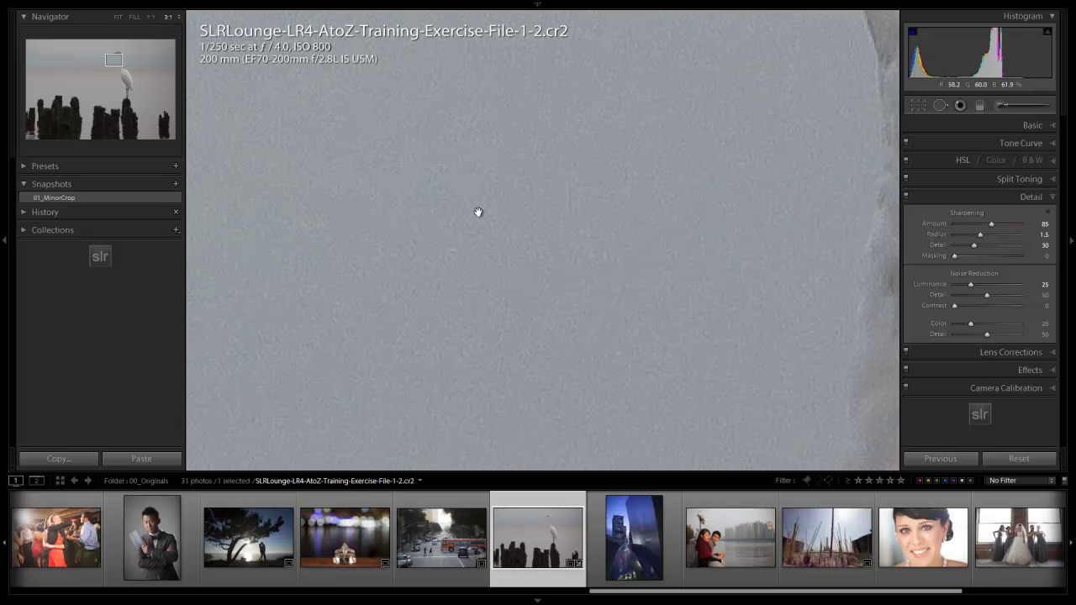
pyautogui.moveTo(478, 211); pyautogui.dragTo(783, 206)
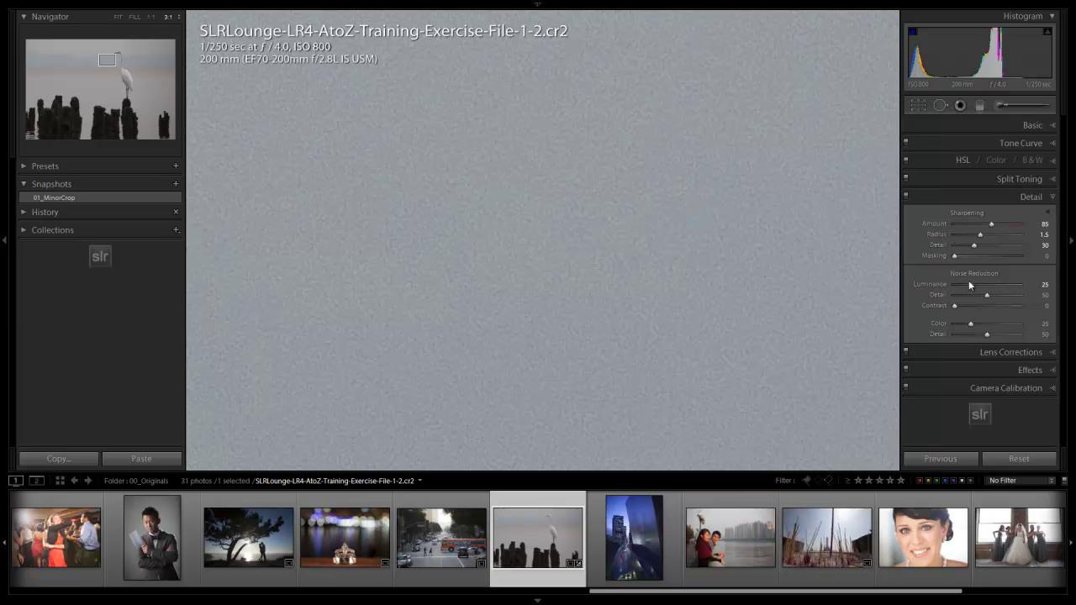
pyautogui.moveTo(973, 288); pyautogui.dragTo(971, 288)
pyautogui.hotkey('ctrl', 'z')
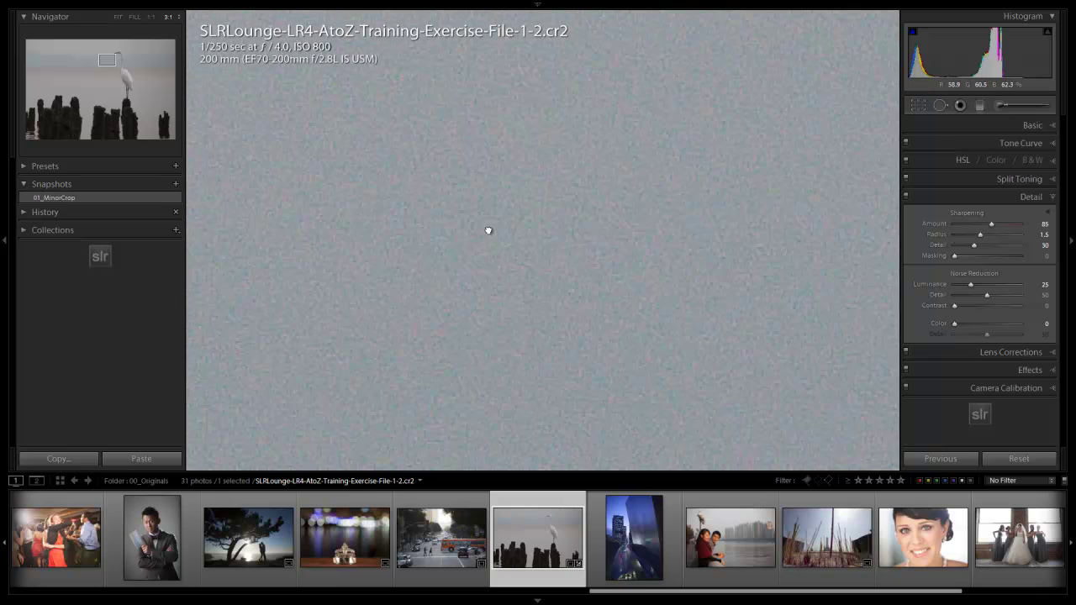
pyautogui.moveTo(495, 228); pyautogui.dragTo(644, 330)
# - Raise Color noise reduction to 40 and return to the whole-photo view
pyautogui.moveTo(961, 324); pyautogui.dragTo(973, 323)
pyautogui.click(976, 324)
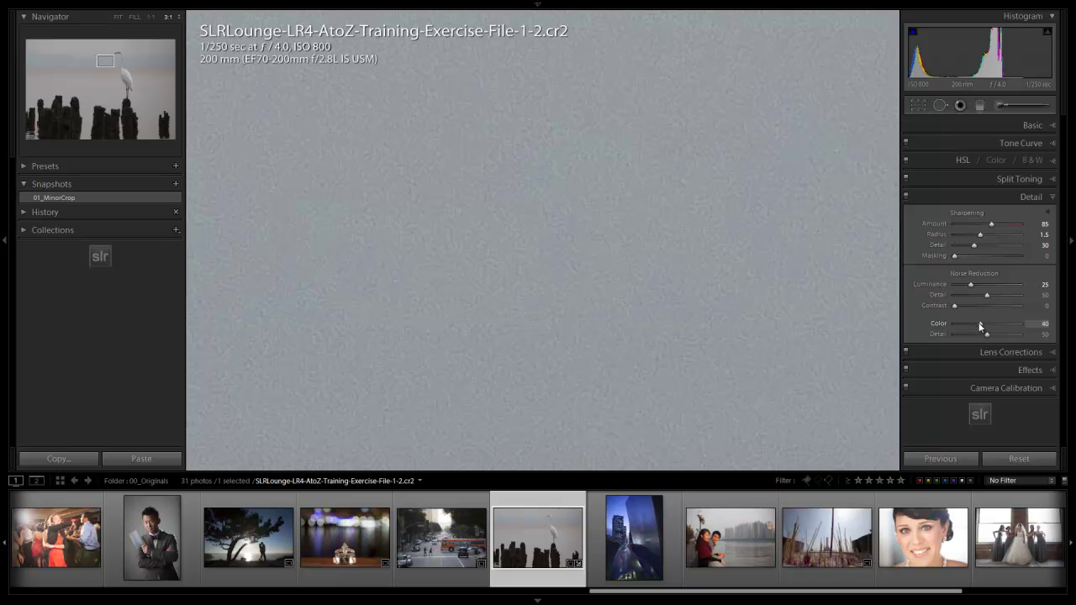
pyautogui.click(827, 306)
# - Zoom to 1:1 on the egret's head and raise sharpening Amount from 85 to 90
pyautogui.click(151, 19)
pyautogui.moveTo(655, 212); pyautogui.dragTo(479, 184)
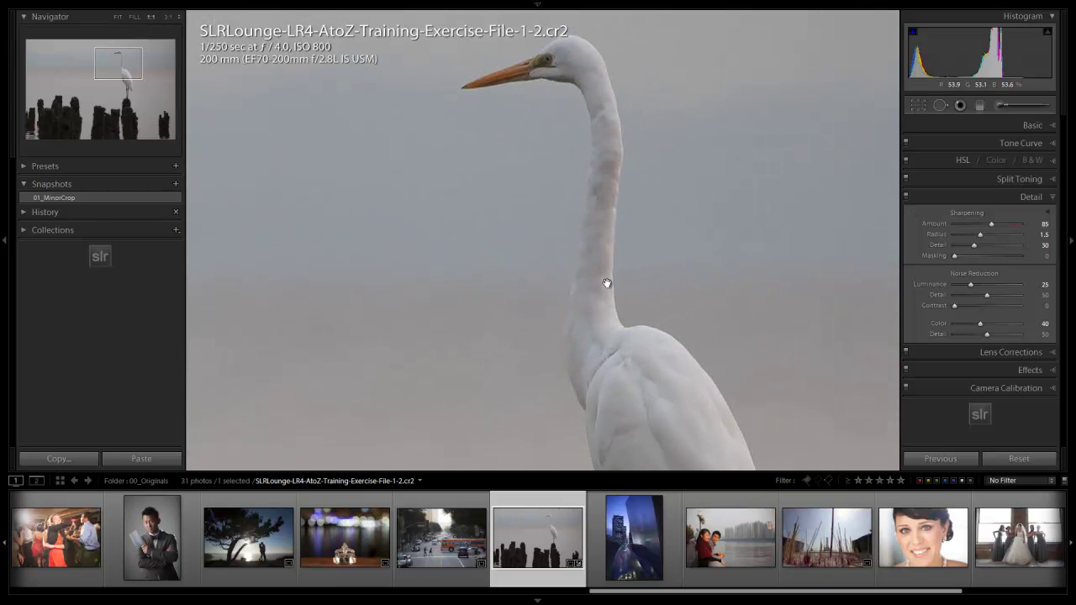
pyautogui.moveTo(596, 300); pyautogui.dragTo(643, 322)
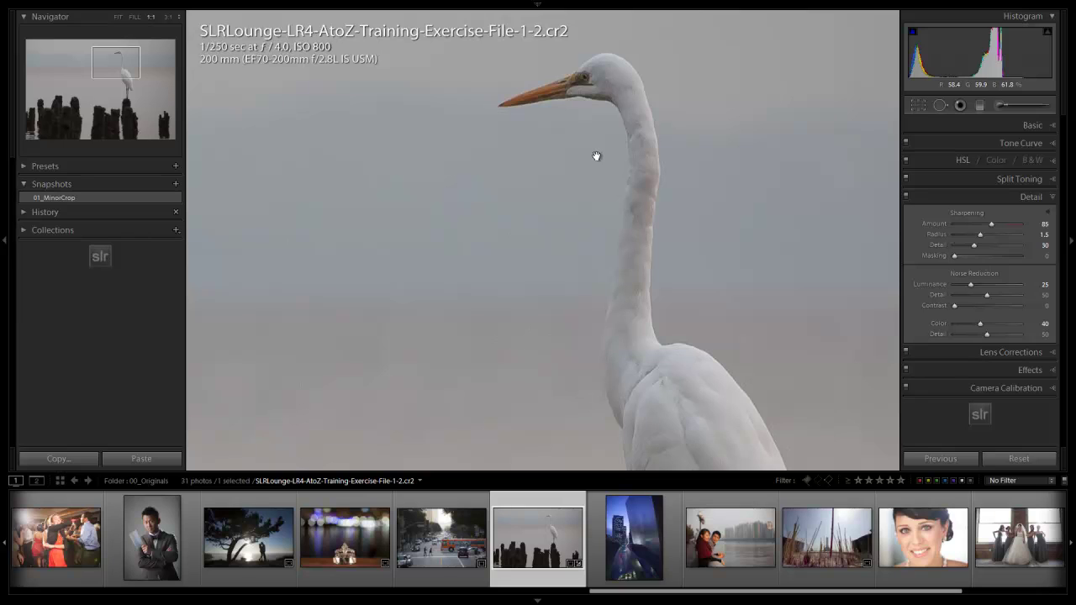
pyautogui.moveTo(993, 224); pyautogui.dragTo(1007, 227)
pyautogui.click(577, 168)
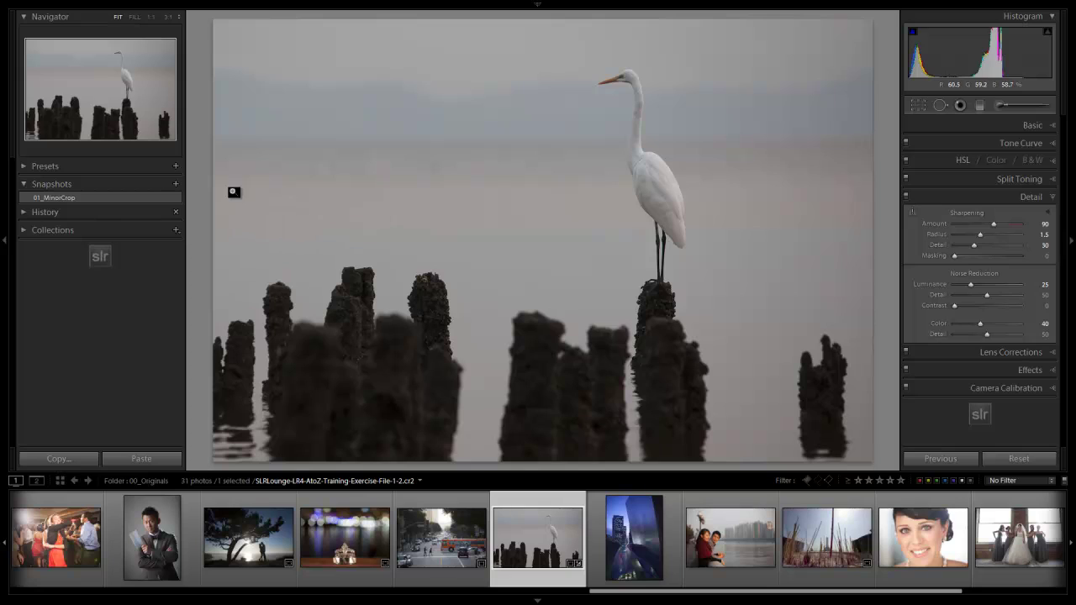
# - Add a new snapshot named 02_MajorCrop+DetailEnhancing in the Snapshots panel
pyautogui.click(175, 184)
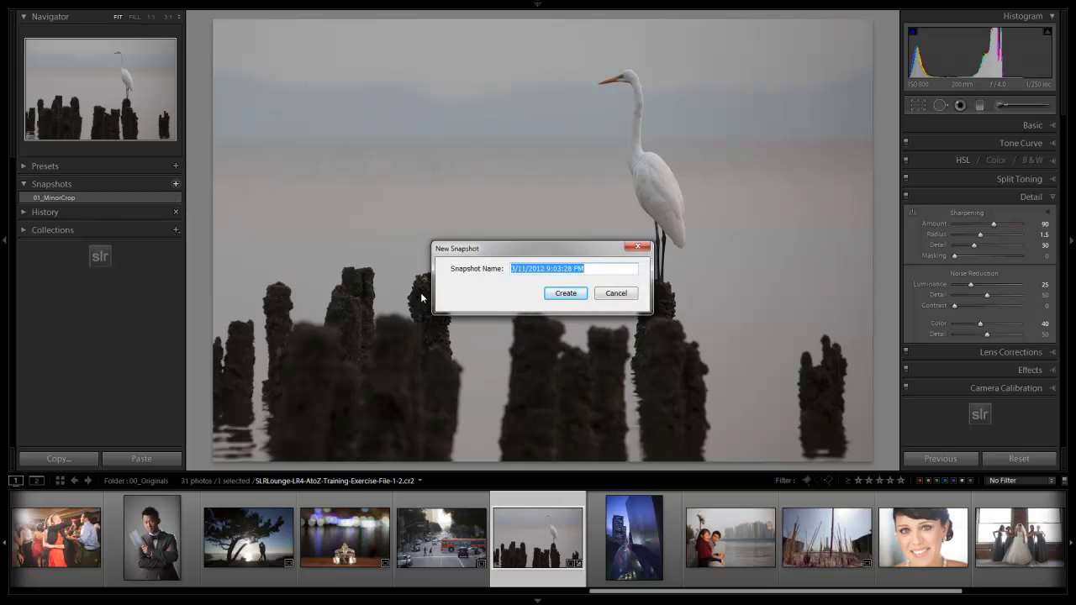
pyautogui.write('02_MajorCrop+DetailEnhancing')
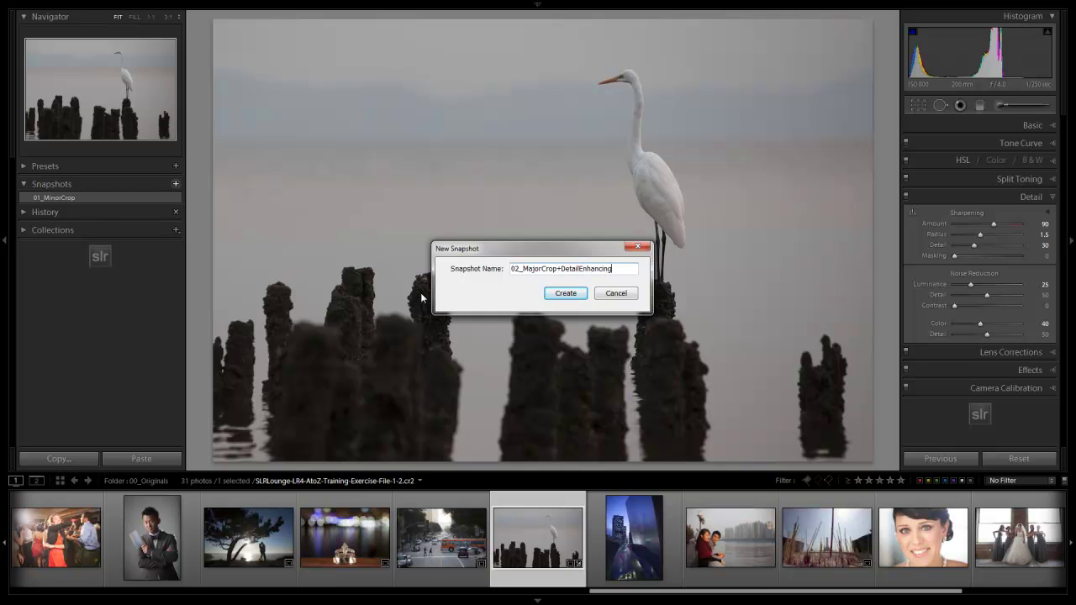
pyautogui.press('Return')
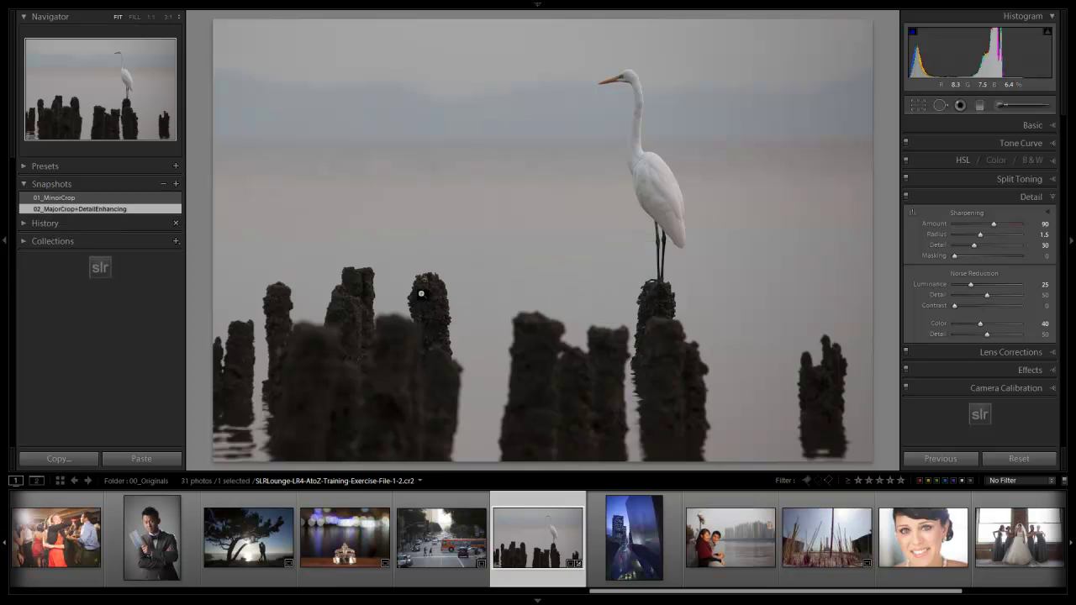